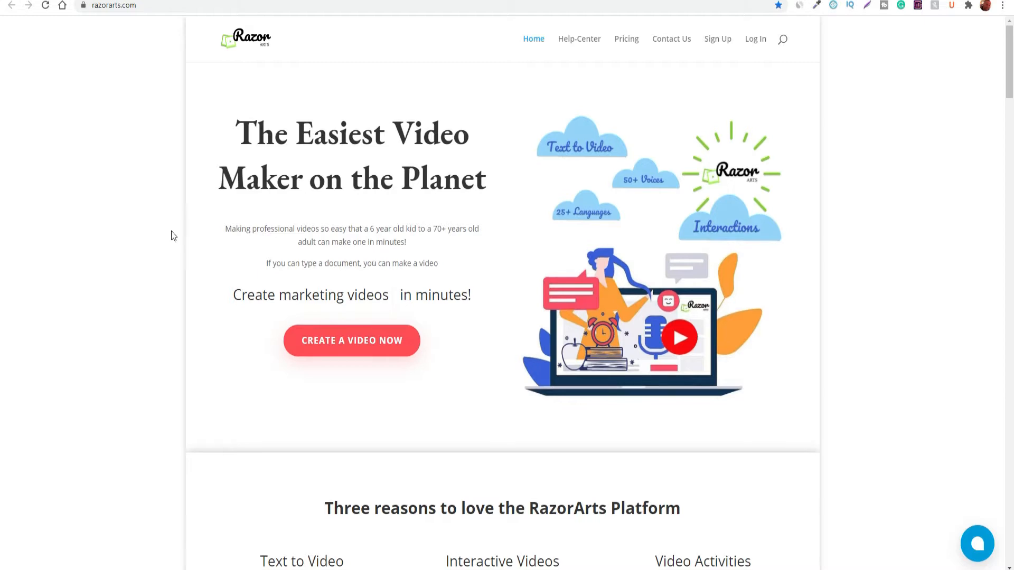
Examine the RazorArts home page introduction and the descriptions of its Text to Video, Interactive Videos and Video Activities features.
{"action": "scroll", "coordinate": [171, 230], "scroll_direction": "down", "scroll_amount": 3}
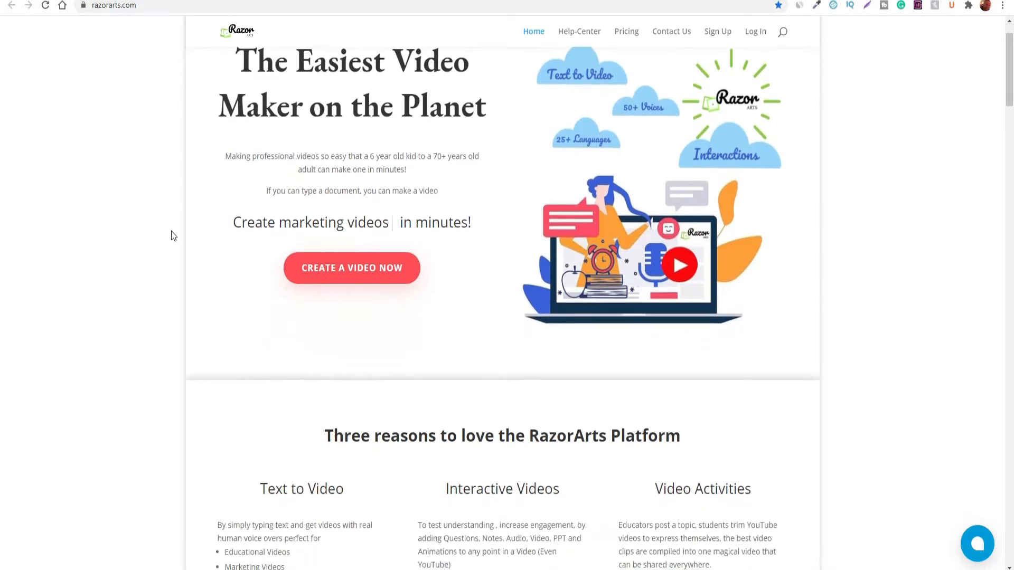
{"action": "scroll", "coordinate": [171, 232], "scroll_direction": "up", "scroll_amount": 3}
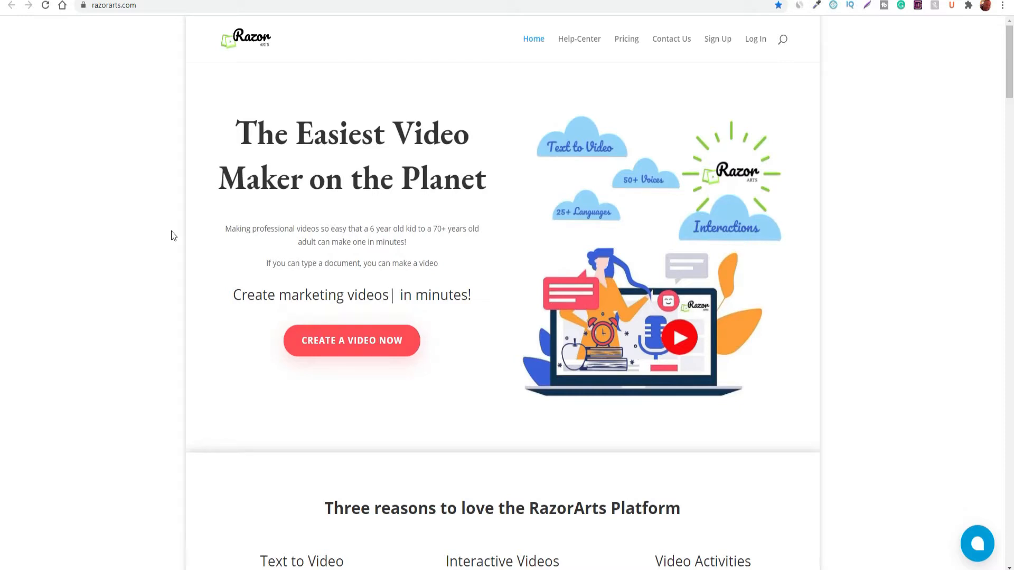
{"action": "scroll", "coordinate": [171, 230], "scroll_direction": "down", "scroll_amount": 3}
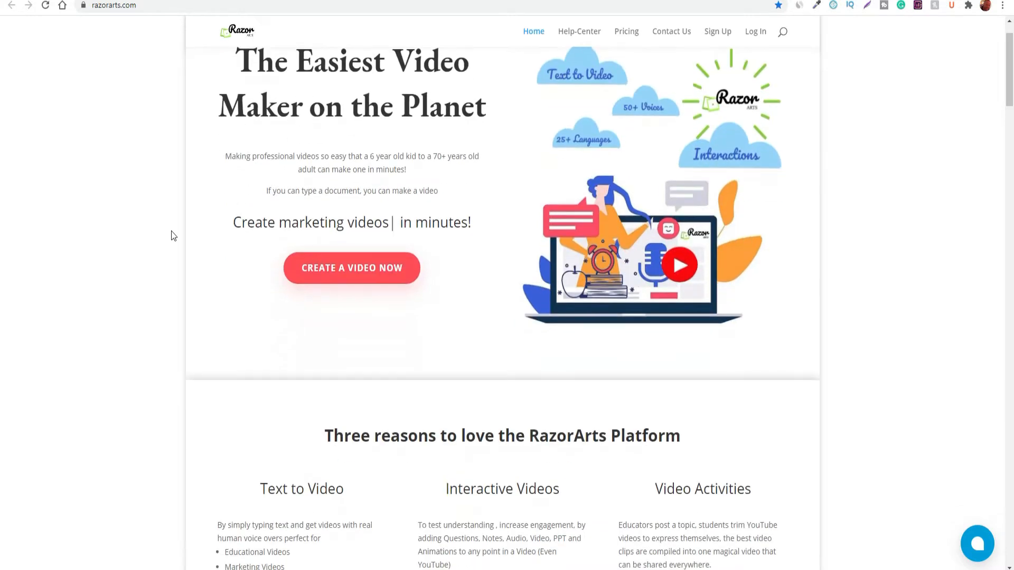
{"action": "scroll", "coordinate": [171, 236], "scroll_direction": "down", "scroll_amount": 9}
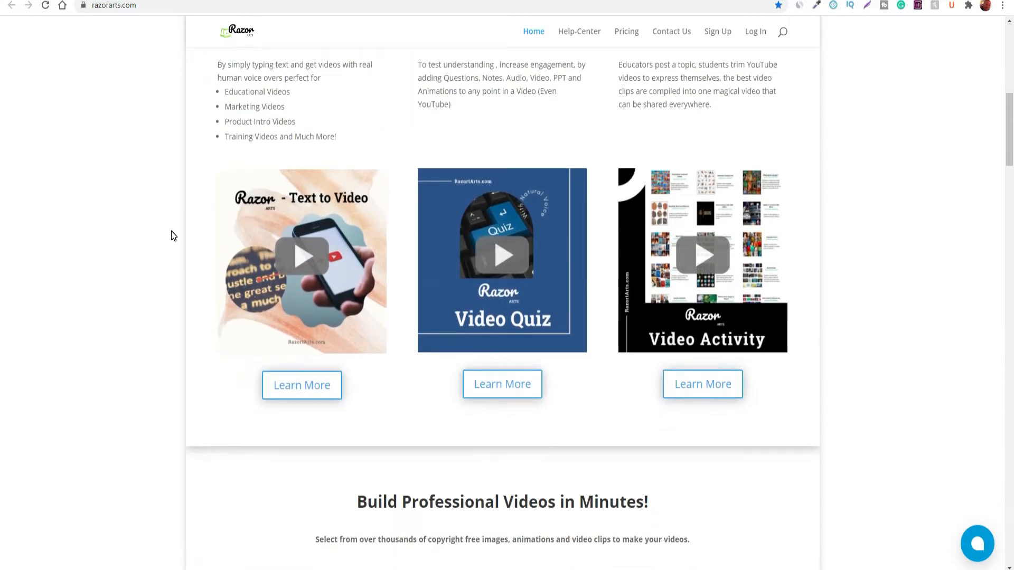
{"action": "scroll", "coordinate": [176, 232], "scroll_direction": "down", "scroll_amount": 1}
{"action": "scroll", "coordinate": [176, 232], "scroll_direction": "up", "scroll_amount": 2}
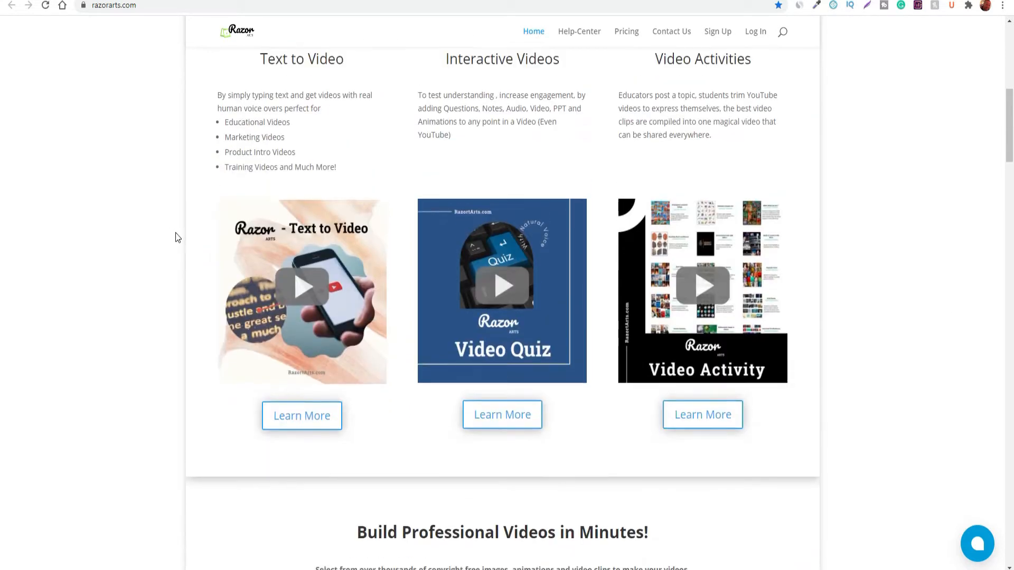
{"action": "scroll", "coordinate": [177, 237], "scroll_direction": "up", "scroll_amount": 2}
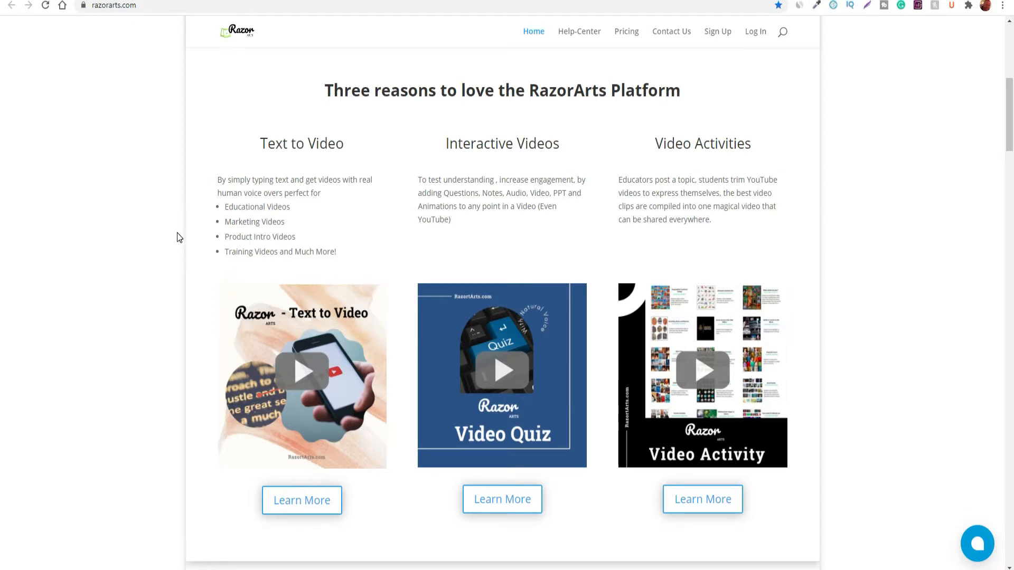
{"action": "scroll", "coordinate": [178, 237], "scroll_direction": "up", "scroll_amount": 1}
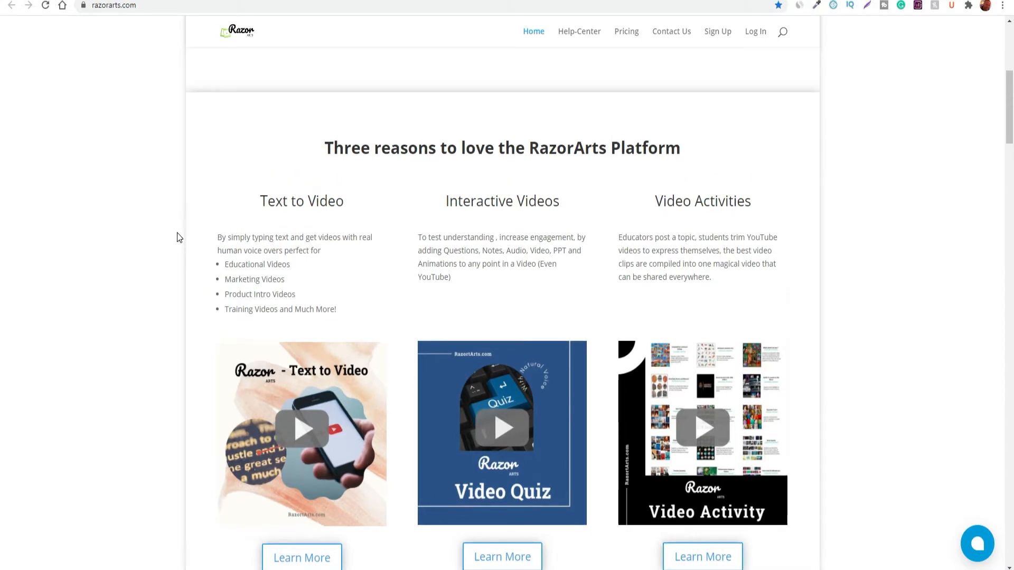
{"action": "scroll", "coordinate": [170, 240], "scroll_direction": "down", "scroll_amount": 4}
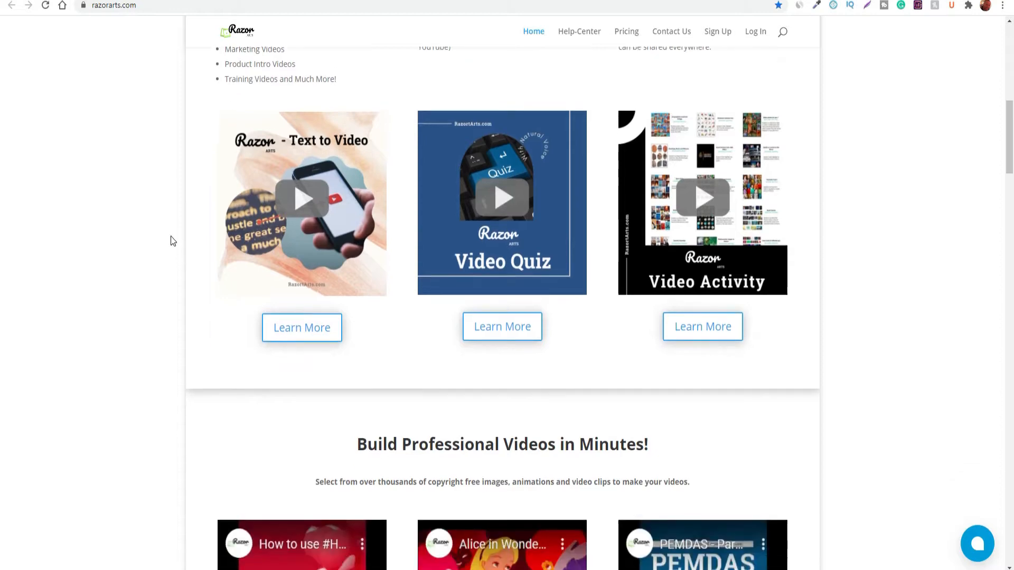
Look over the sample videos in the home page's "Build Professional Videos in Minutes!" section.
{"action": "scroll", "coordinate": [170, 241], "scroll_direction": "down", "scroll_amount": 1}
{"action": "scroll", "coordinate": [170, 237], "scroll_direction": "down", "scroll_amount": 4}
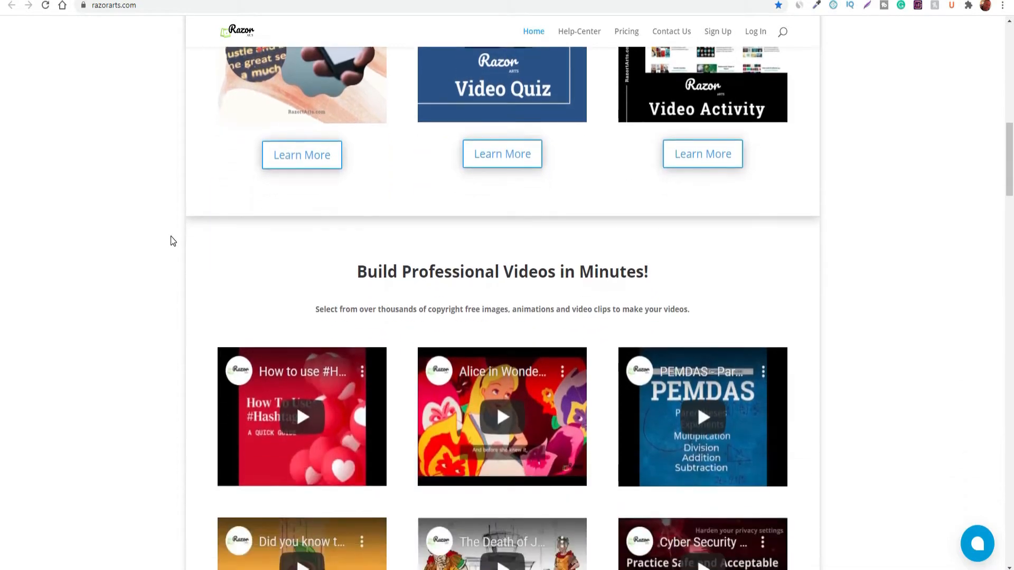
{"action": "scroll", "coordinate": [170, 236], "scroll_direction": "down", "scroll_amount": 6}
{"action": "scroll", "coordinate": [170, 238], "scroll_direction": "up", "scroll_amount": 5}
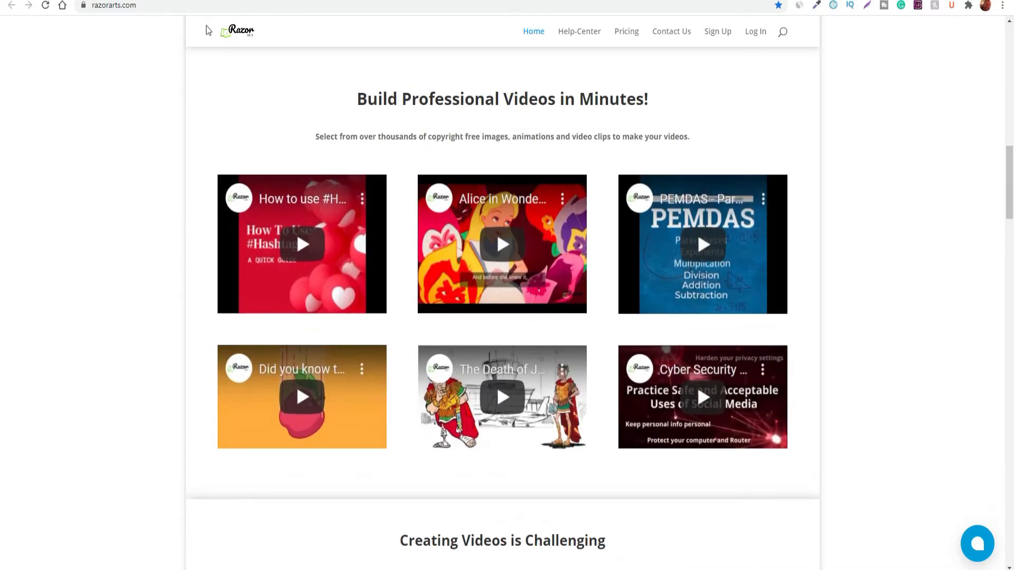
{"action": "left_click", "coordinate": [146, 4]}
{"action": "scroll", "coordinate": [153, 135], "scroll_direction": "down", "scroll_amount": 7}
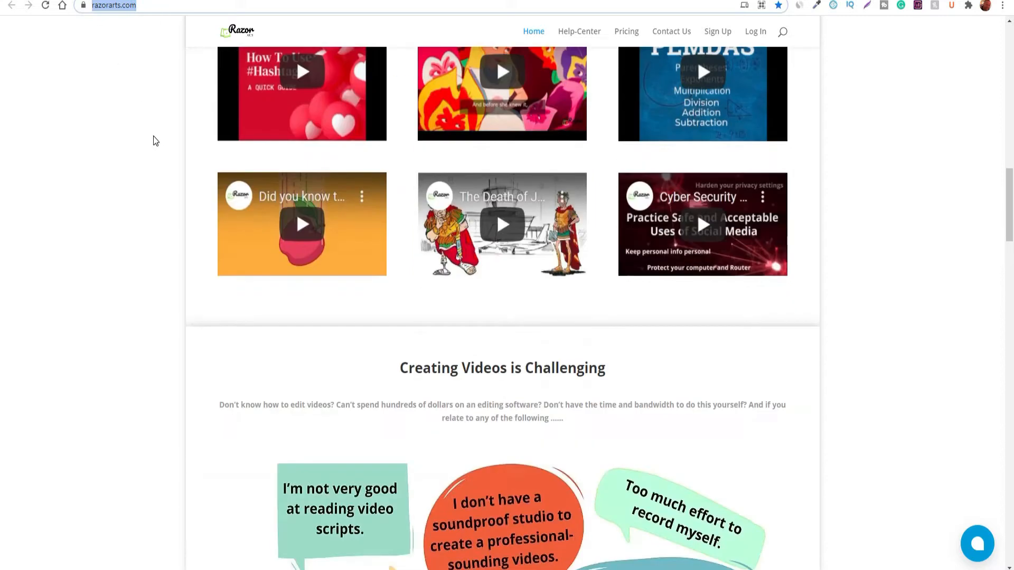
Review the Text to Video pricing section, comparing the Free, Standard and Enterprise plans.
{"action": "scroll", "coordinate": [154, 136], "scroll_direction": "down", "scroll_amount": 12}
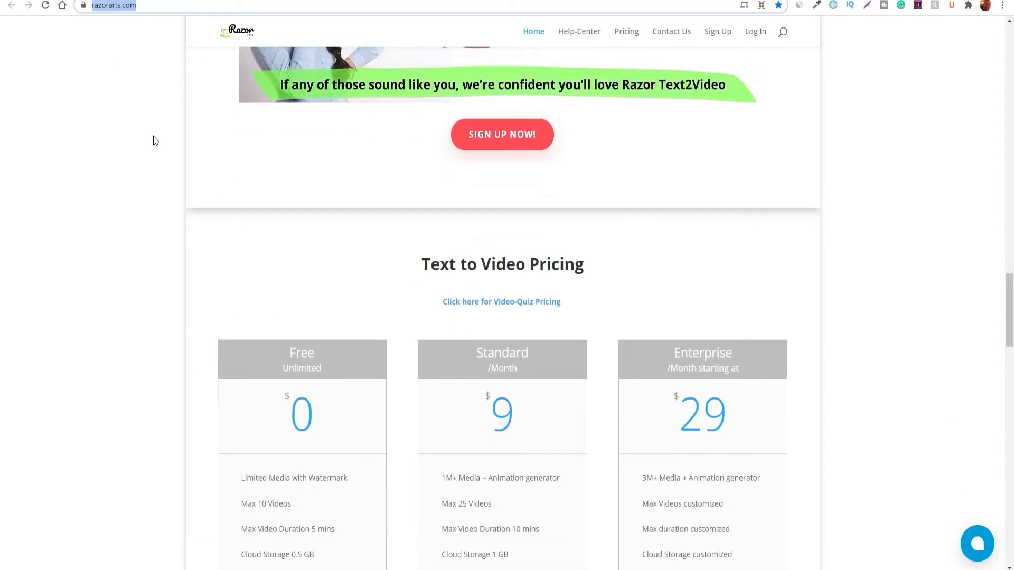
{"action": "scroll", "coordinate": [156, 140], "scroll_direction": "down", "scroll_amount": 2}
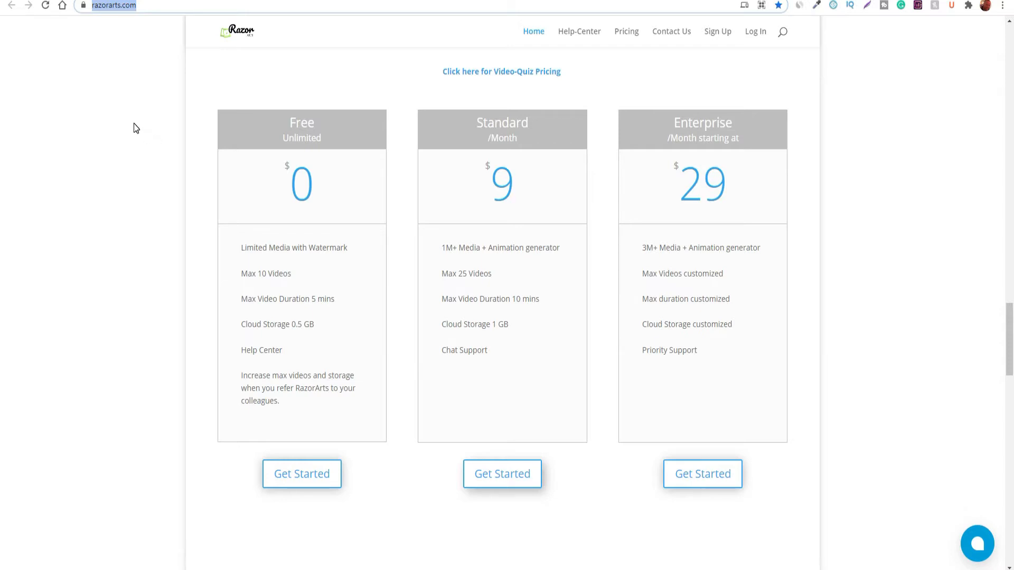
{"action": "scroll", "coordinate": [133, 124], "scroll_direction": "up", "scroll_amount": 1}
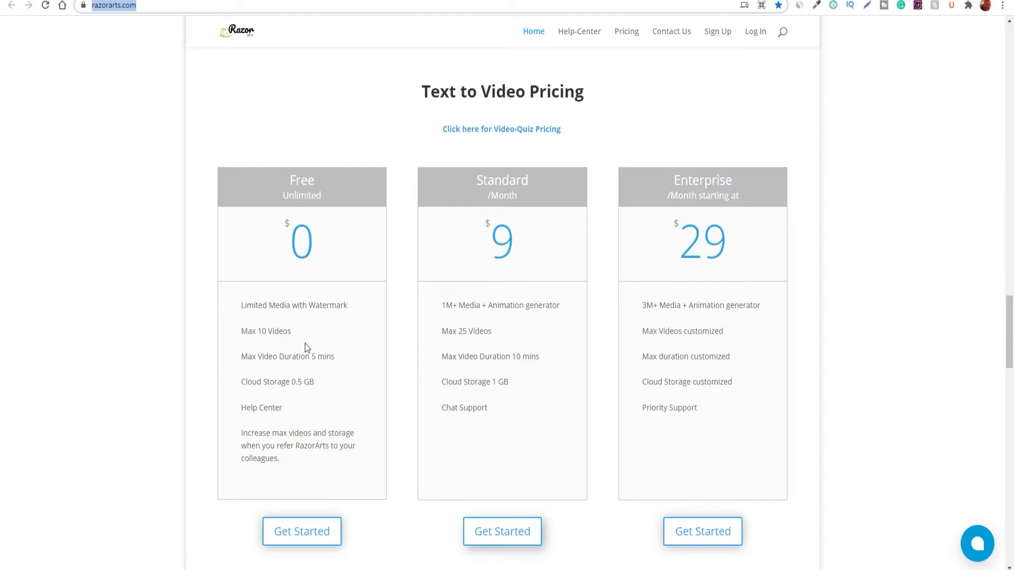
{"action": "scroll", "coordinate": [803, 412], "scroll_direction": "down", "scroll_amount": 2}
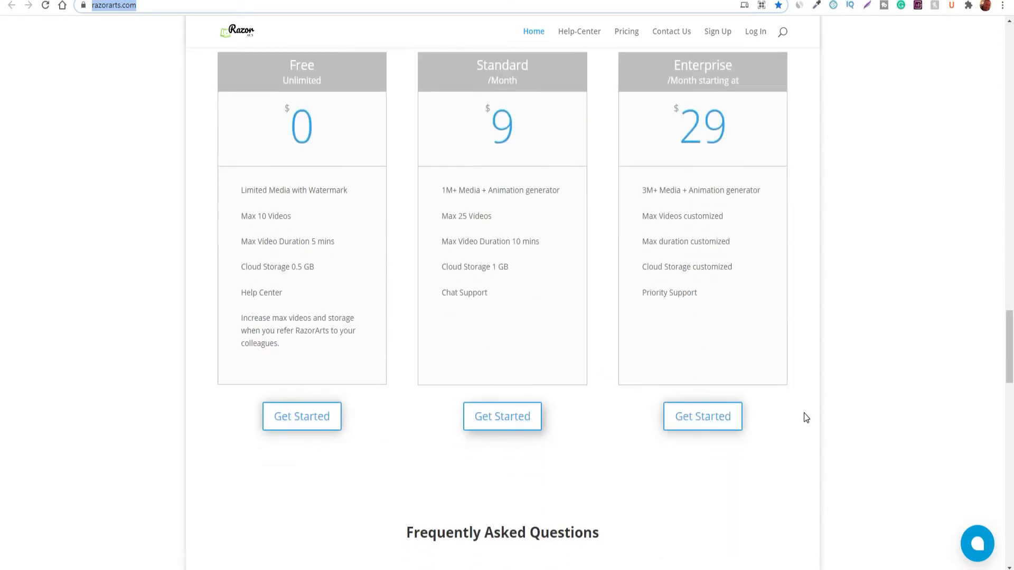
{"action": "scroll", "coordinate": [804, 413], "scroll_direction": "up", "scroll_amount": 2}
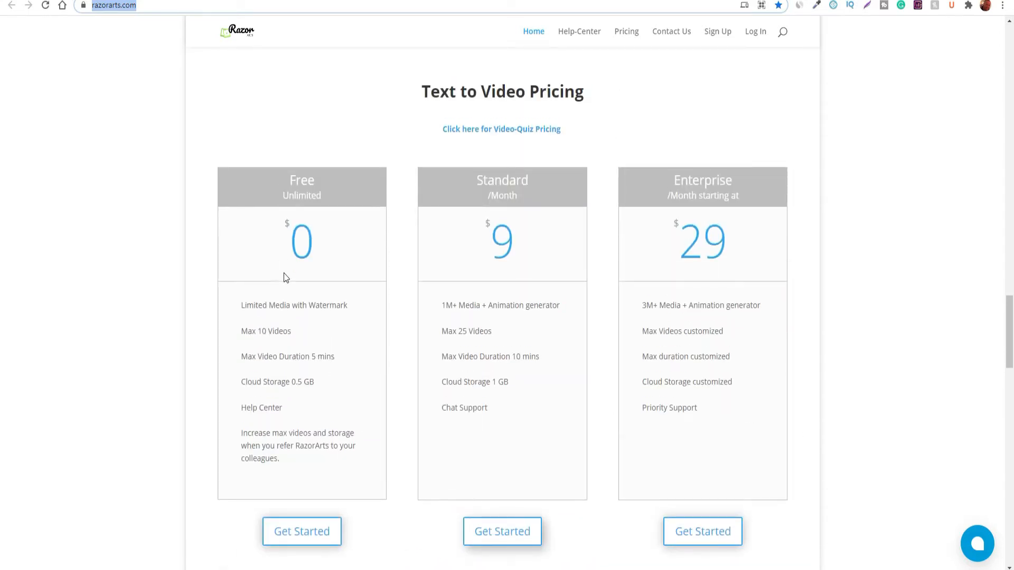
{"action": "scroll", "coordinate": [204, 472], "scroll_direction": "down", "scroll_amount": 8}
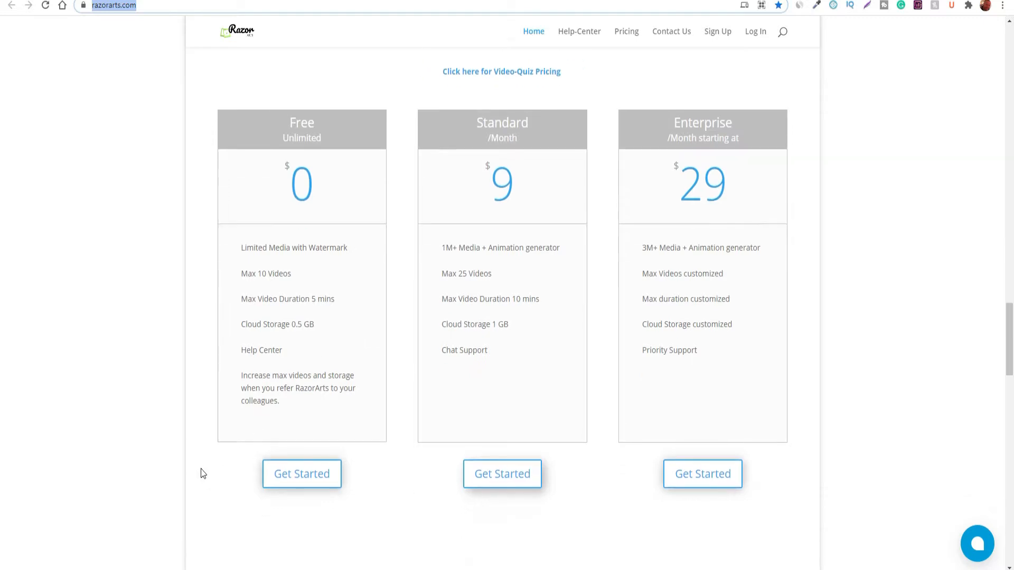
Review the Help Center topics for Text to Video and for Video Quiz & Video Activities.
{"action": "scroll", "coordinate": [173, 459], "scroll_direction": "up", "scroll_amount": 5}
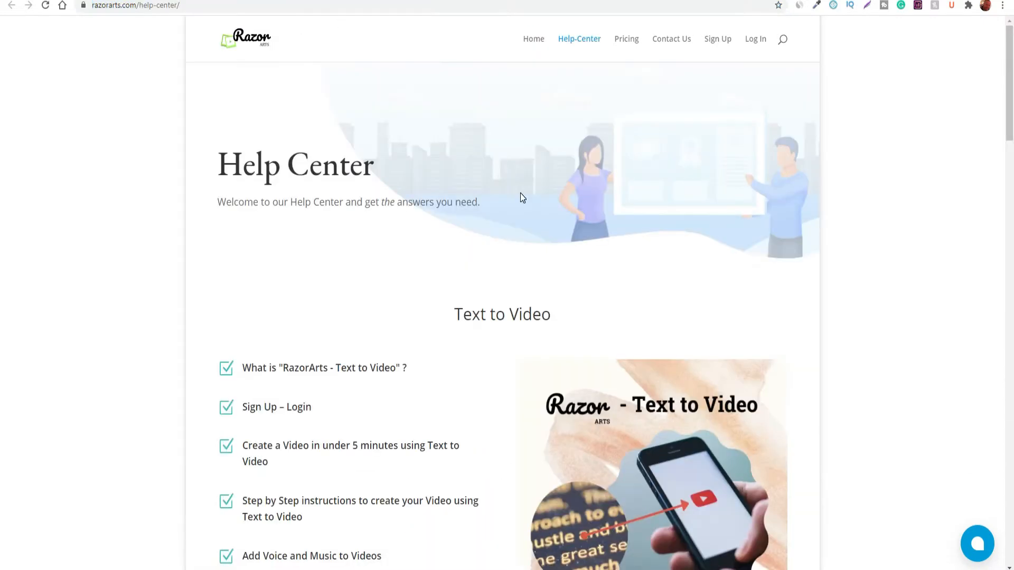
{"action": "scroll", "coordinate": [427, 304], "scroll_direction": "down", "scroll_amount": 3}
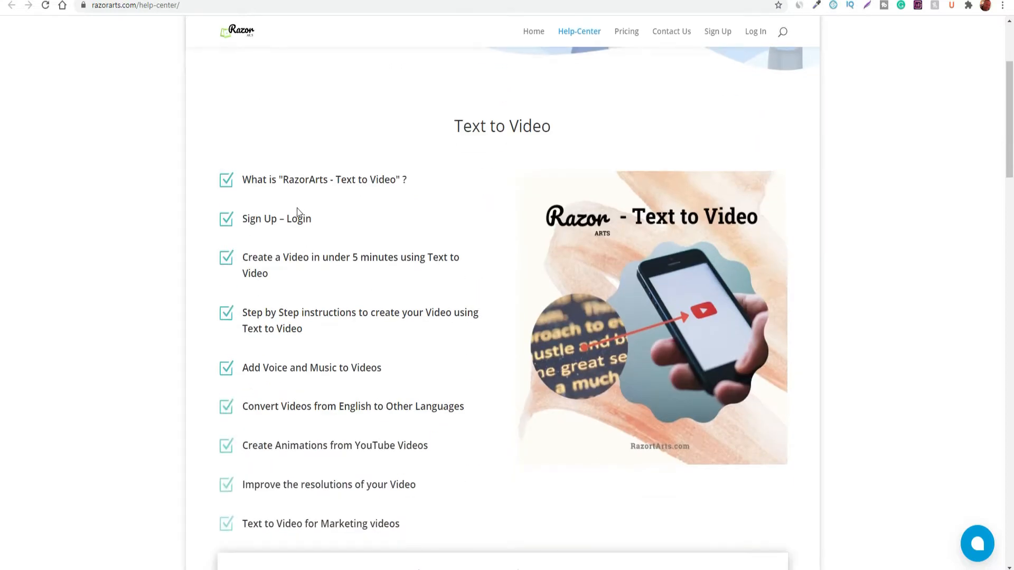
{"action": "scroll", "coordinate": [313, 341], "scroll_direction": "down", "scroll_amount": 2}
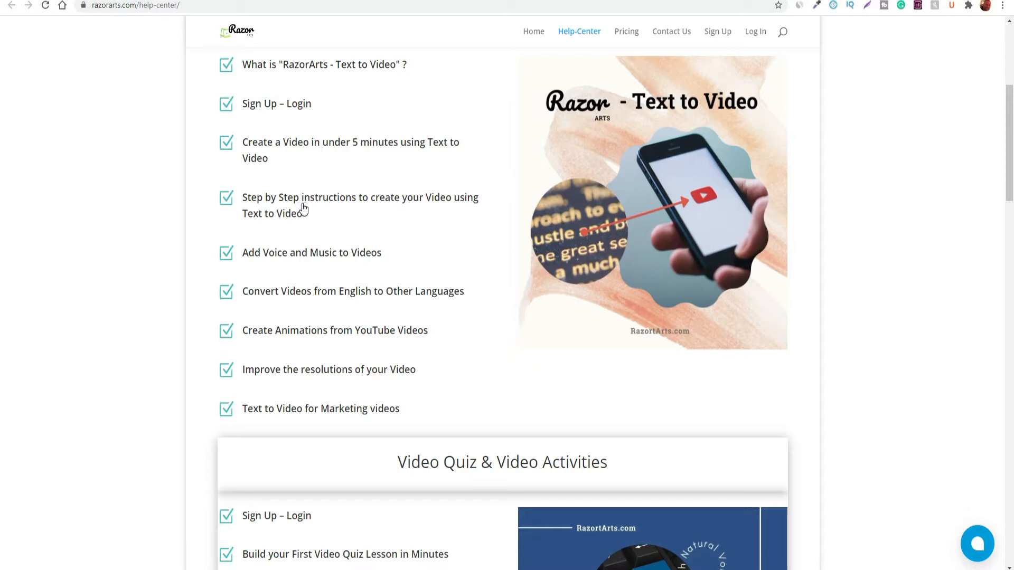
{"action": "scroll", "coordinate": [323, 259], "scroll_direction": "down", "scroll_amount": 1}
{"action": "scroll", "coordinate": [289, 283], "scroll_direction": "down", "scroll_amount": 7}
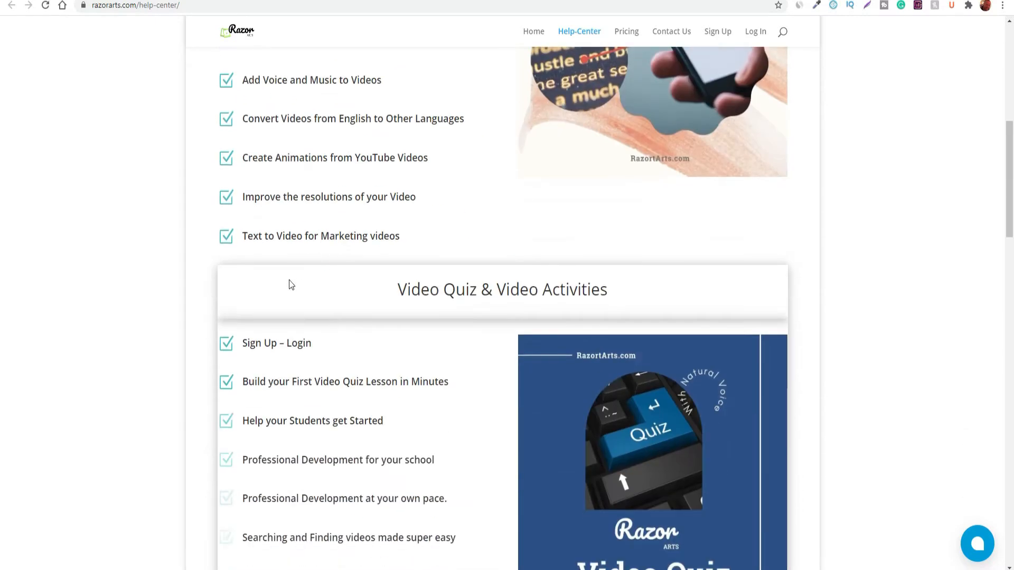
{"action": "scroll", "coordinate": [290, 284], "scroll_direction": "down", "scroll_amount": 6}
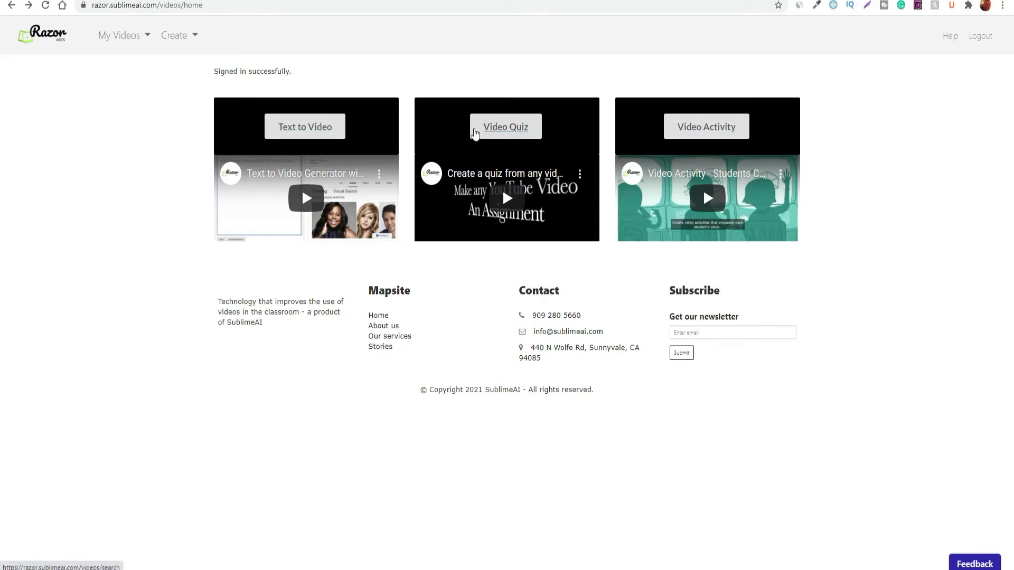
Open the Video Quiz tool, then copy the Lumen 5 review video's link from the channel content in YouTube Studio.
{"action": "left_click", "coordinate": [510, 134]}
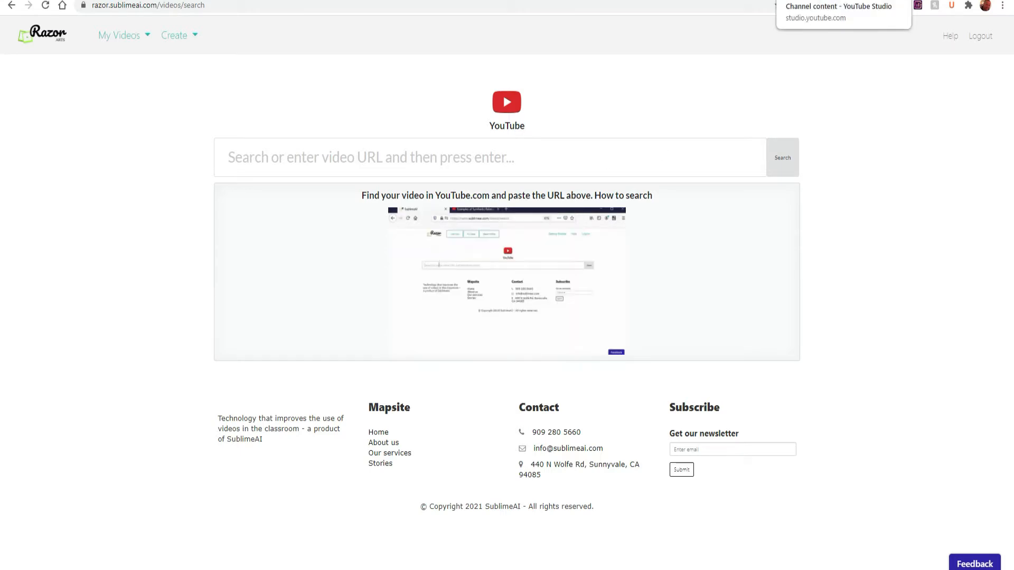
{"action": "left_click", "coordinate": [813, 0]}
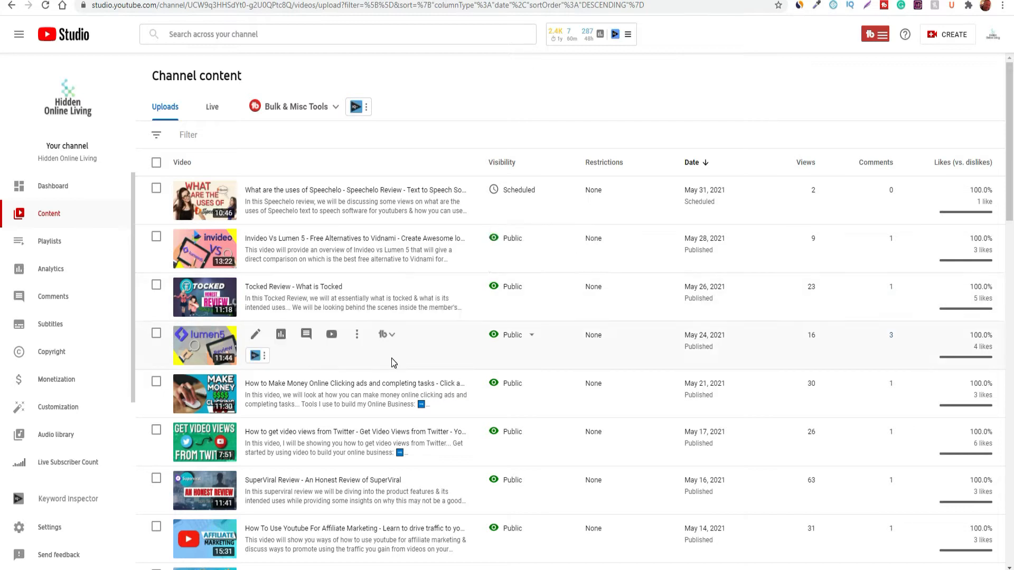
{"action": "left_click", "coordinate": [357, 285]}
{"action": "left_click", "coordinate": [336, 355]}
{"action": "left_click", "coordinate": [369, 0]}
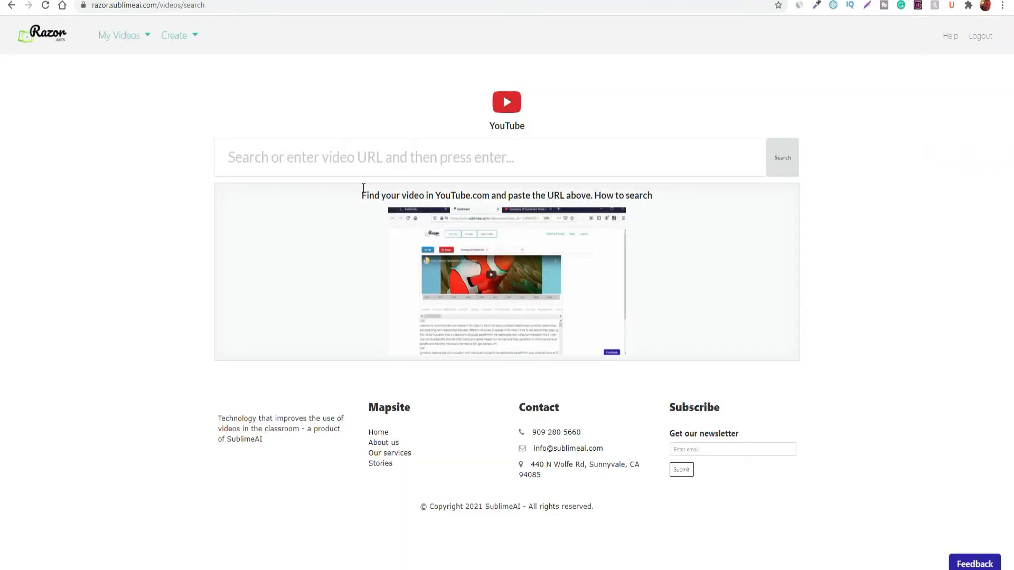
Paste the copied YouTube link into the Video Quiz video search and load the Lumen 5 review video.
{"action": "left_click", "coordinate": [334, 159]}
{"action": "right_click", "coordinate": [333, 159]}
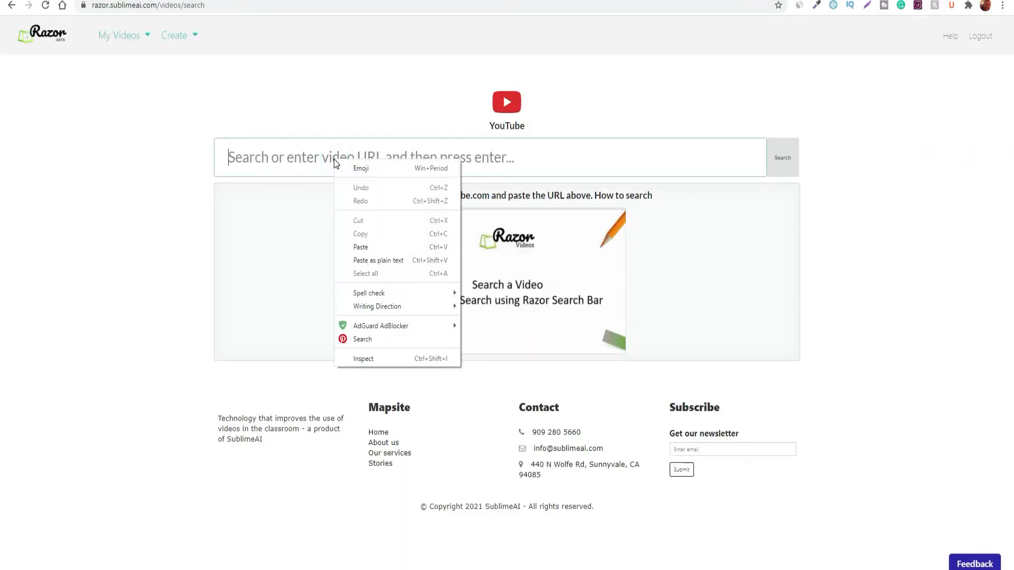
{"action": "left_click", "coordinate": [360, 246]}
{"action": "left_click", "coordinate": [782, 158]}
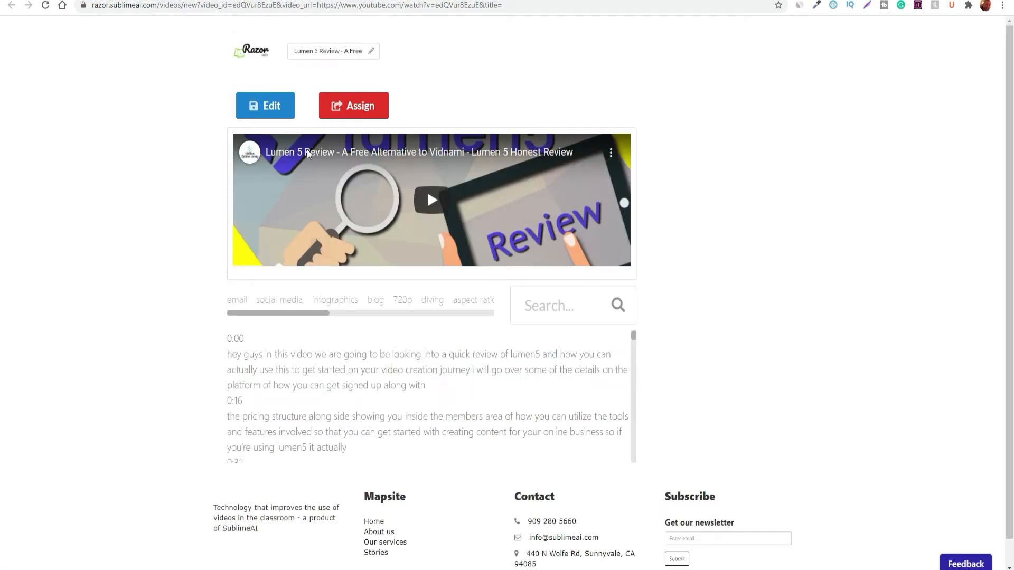
Examine the Lumen 5 review video's timestamped transcript and its list of keywords.
{"action": "scroll", "coordinate": [313, 371], "scroll_direction": "down", "scroll_amount": 3}
{"action": "scroll", "coordinate": [313, 372], "scroll_direction": "down", "scroll_amount": 8}
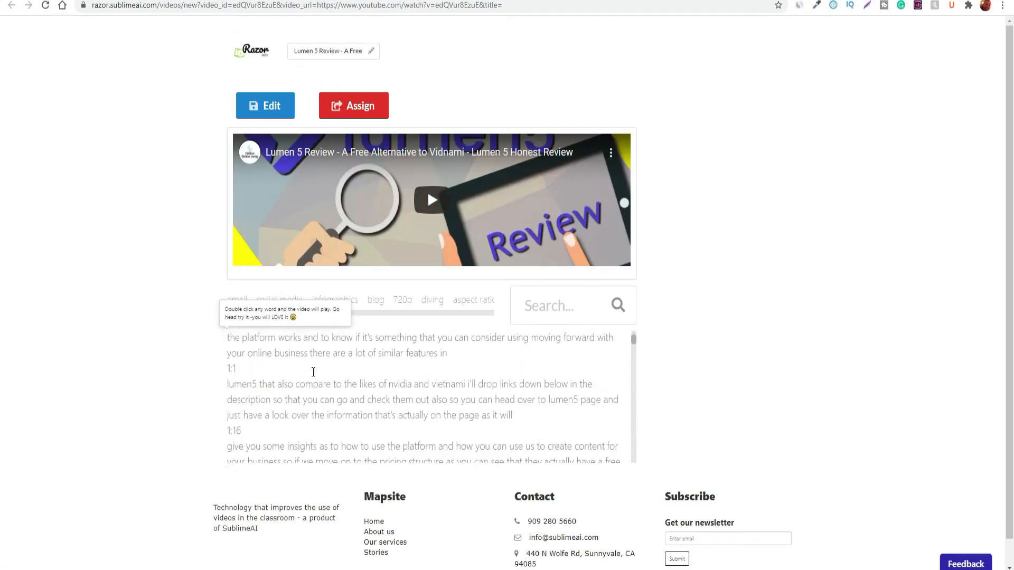
{"action": "scroll", "coordinate": [313, 372], "scroll_direction": "down", "scroll_amount": 2}
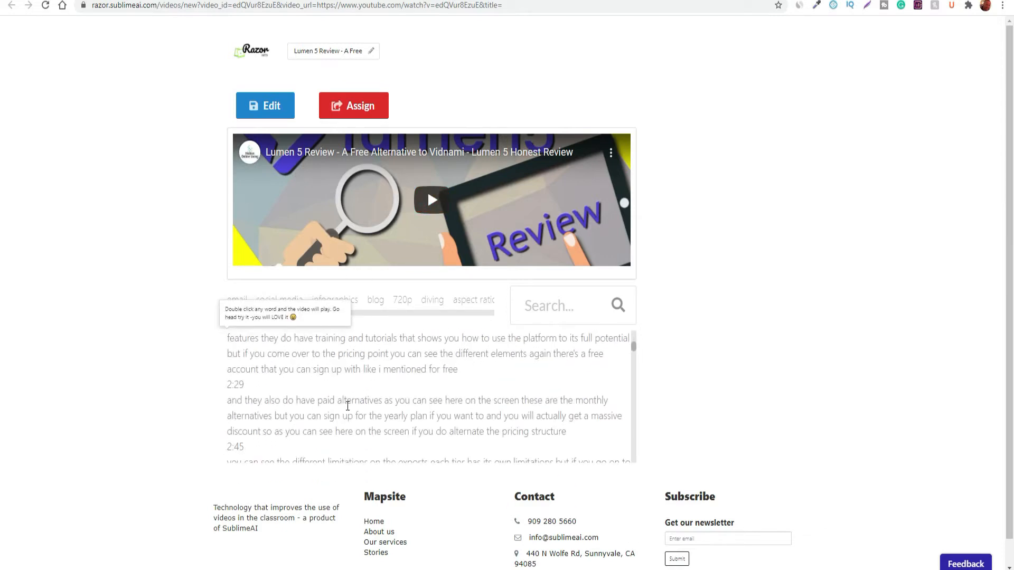
{"action": "scroll", "coordinate": [338, 369], "scroll_direction": "down", "scroll_amount": 1}
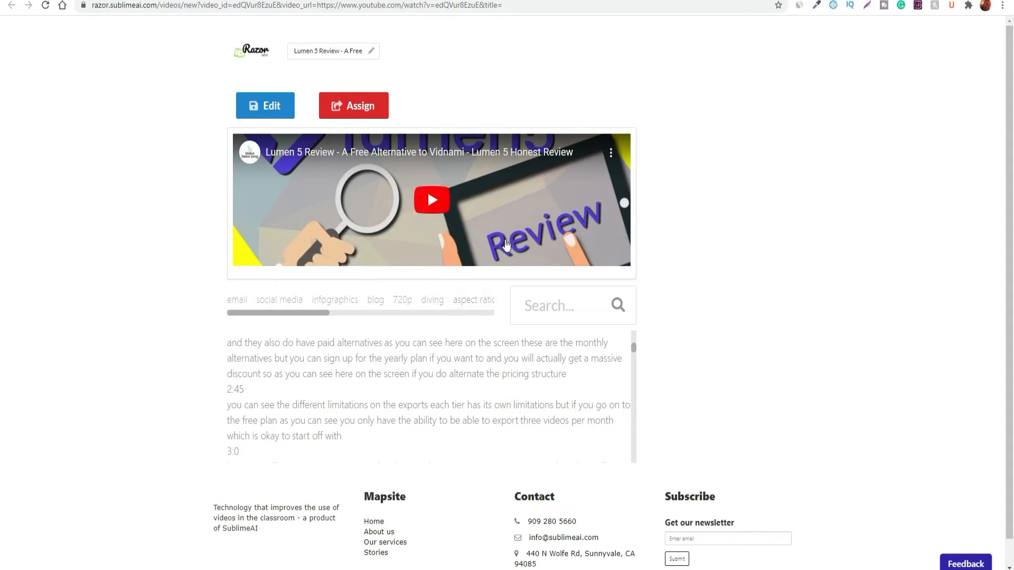
{"action": "scroll", "coordinate": [422, 365], "scroll_direction": "down", "scroll_amount": 1}
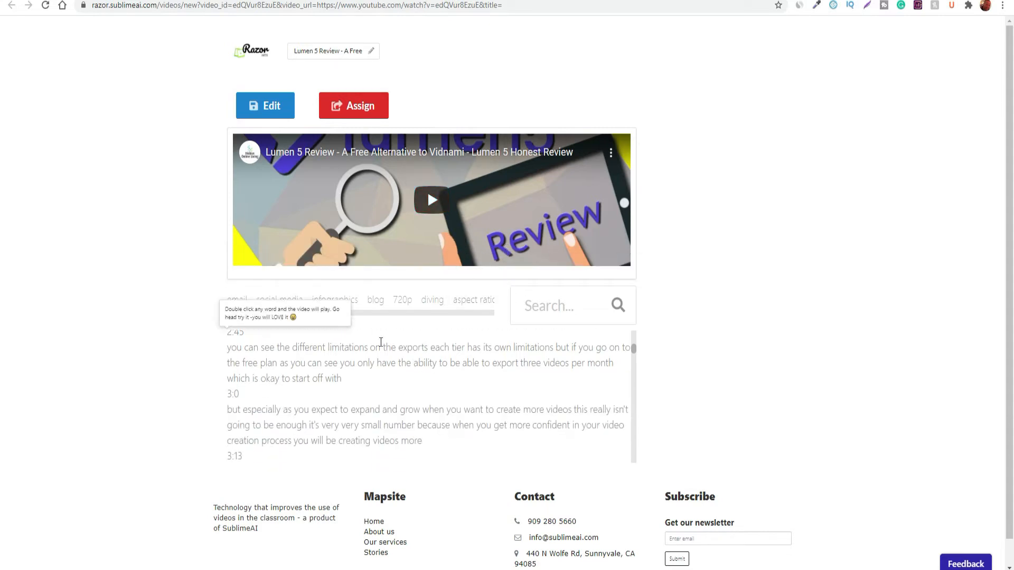
{"action": "left_click_drag", "start_coordinate": [294, 315], "coordinate": [467, 312]}
{"action": "scroll", "coordinate": [454, 335], "scroll_direction": "down", "scroll_amount": 5}
{"action": "scroll", "coordinate": [453, 335], "scroll_direction": "down", "scroll_amount": 8}
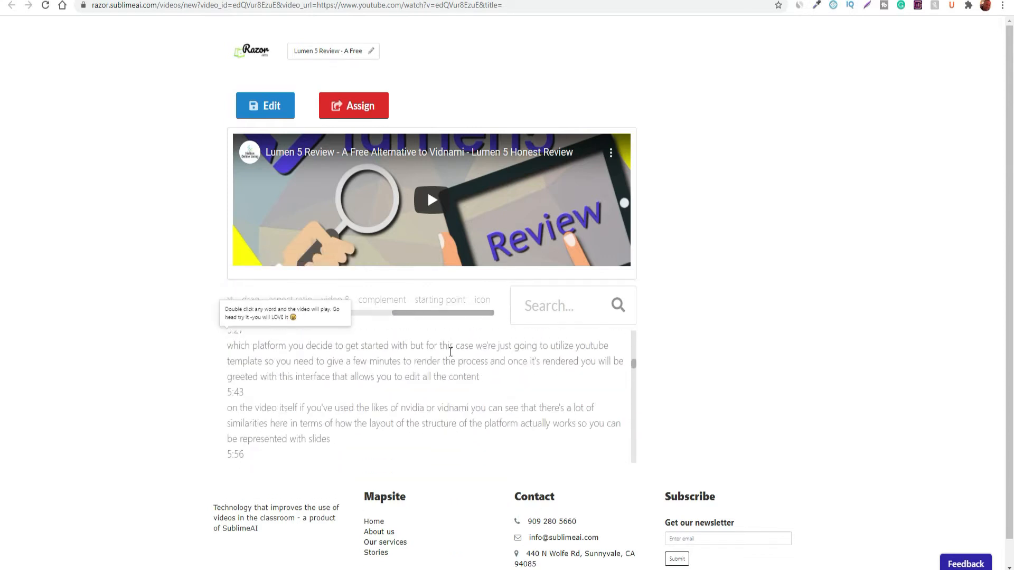
{"action": "left_click_drag", "start_coordinate": [433, 313], "coordinate": [256, 317]}
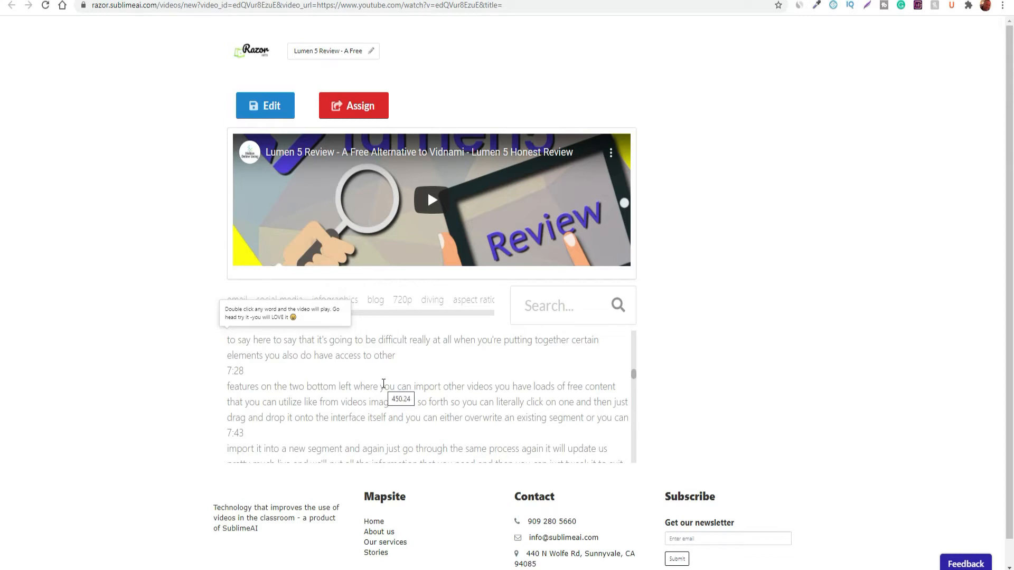
{"action": "scroll", "coordinate": [491, 338], "scroll_direction": "down", "scroll_amount": 3}
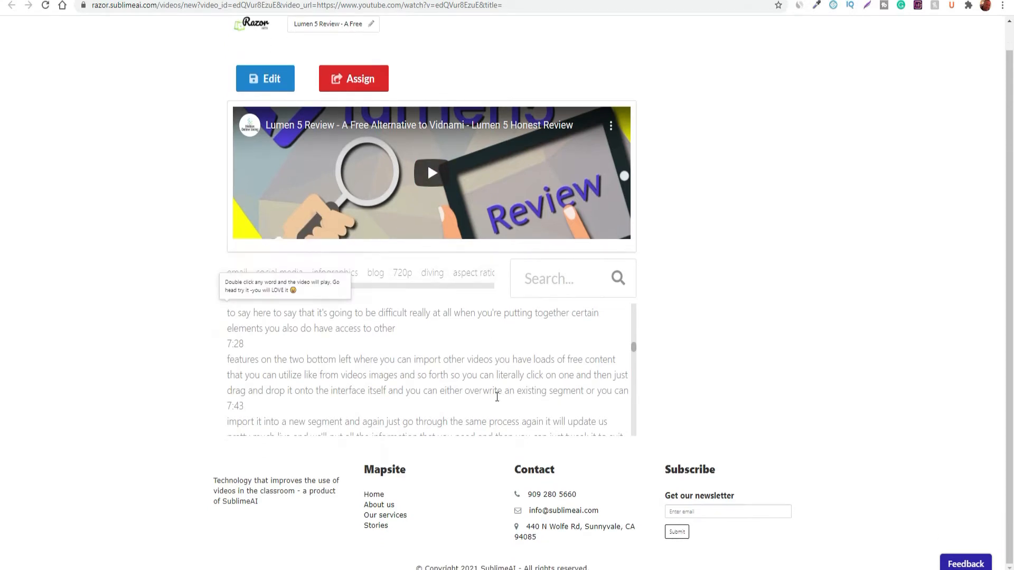
{"action": "scroll", "coordinate": [496, 382], "scroll_direction": "up", "scroll_amount": 2}
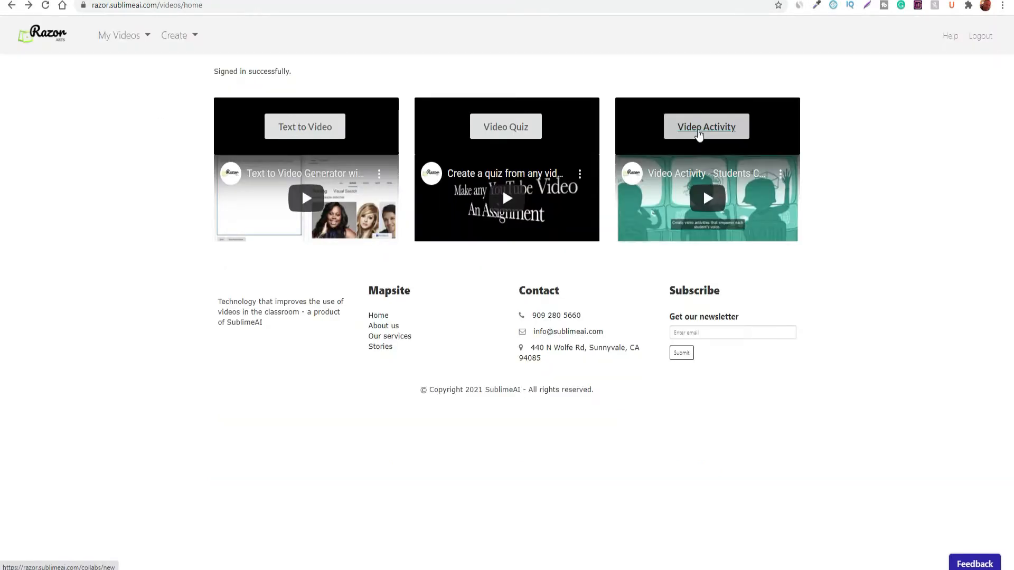
Open the Video Activity tool and create a new collab with its title, instructions and maximum video length left empty.
{"action": "left_click", "coordinate": [710, 134]}
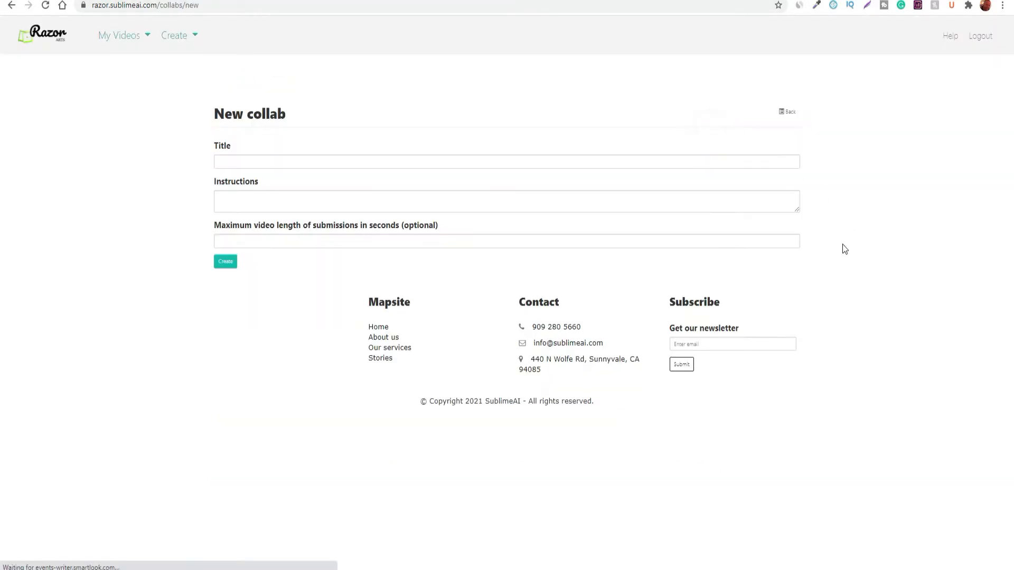
{"action": "left_click", "coordinate": [246, 159]}
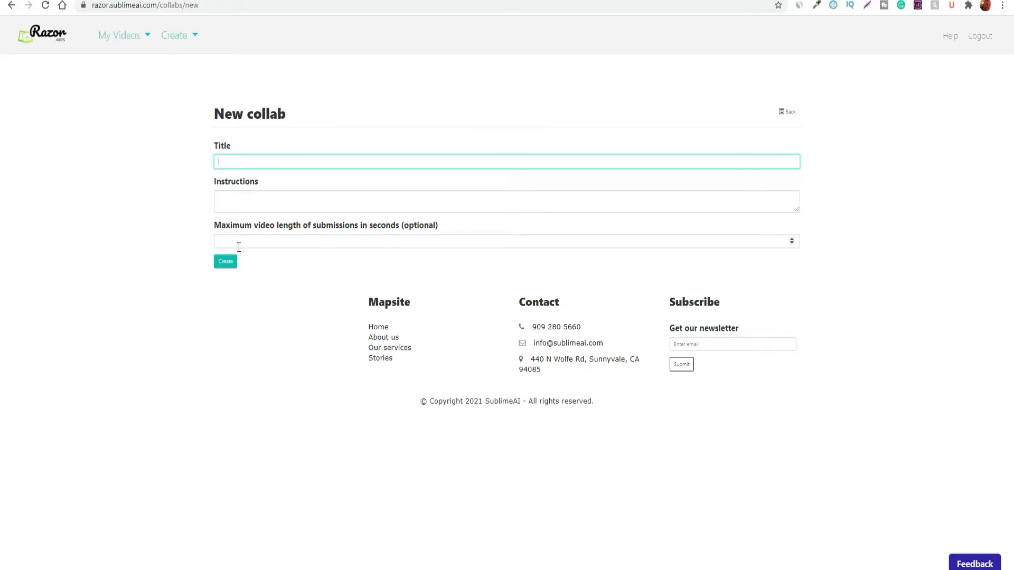
{"action": "left_click", "coordinate": [227, 267]}
Examine the collab's options for submitting a video from the existing list or through a Razor link.
{"action": "left_click", "coordinate": [267, 163]}
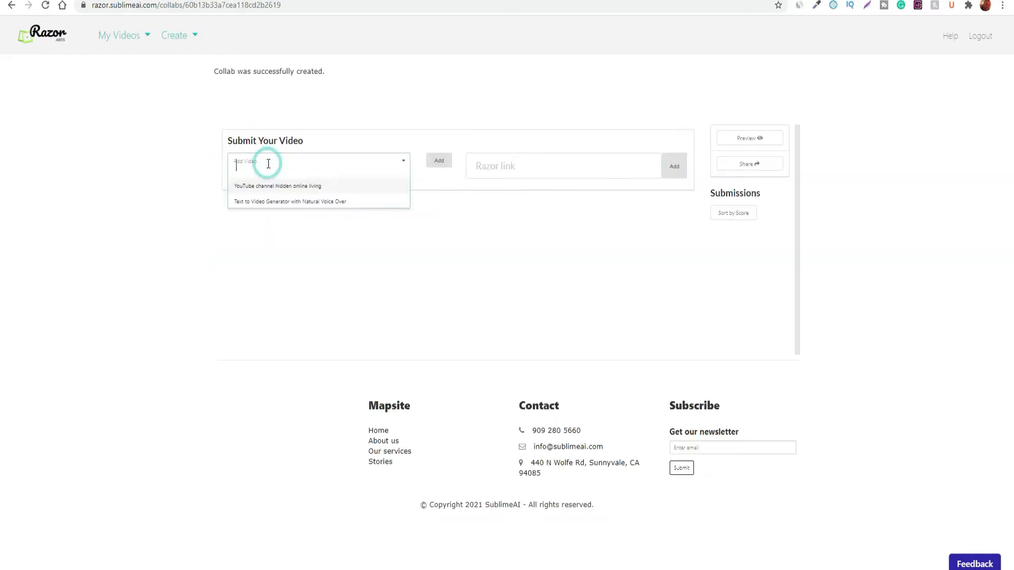
{"action": "left_click", "coordinate": [500, 167]}
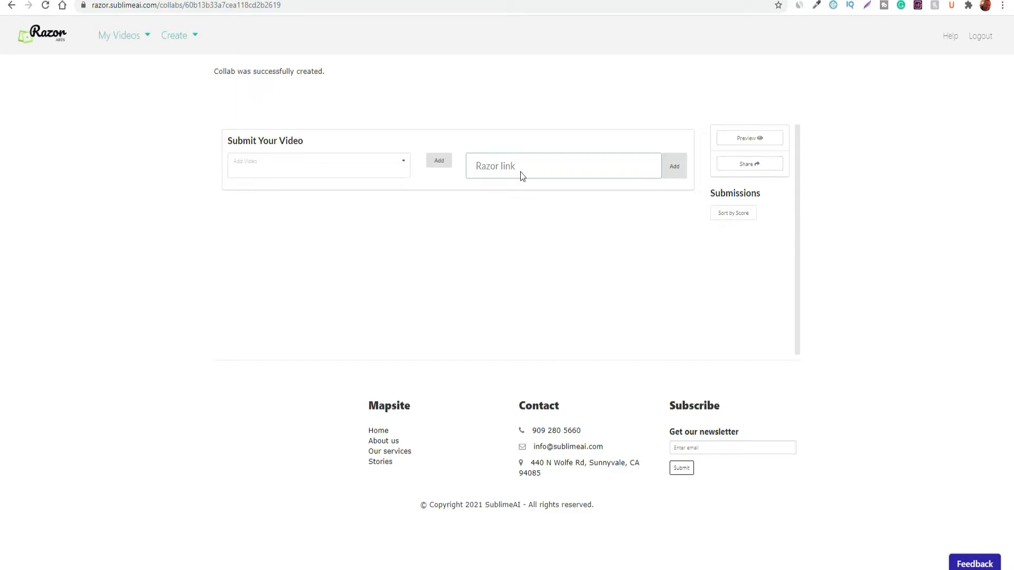
{"action": "left_click", "coordinate": [140, 38]}
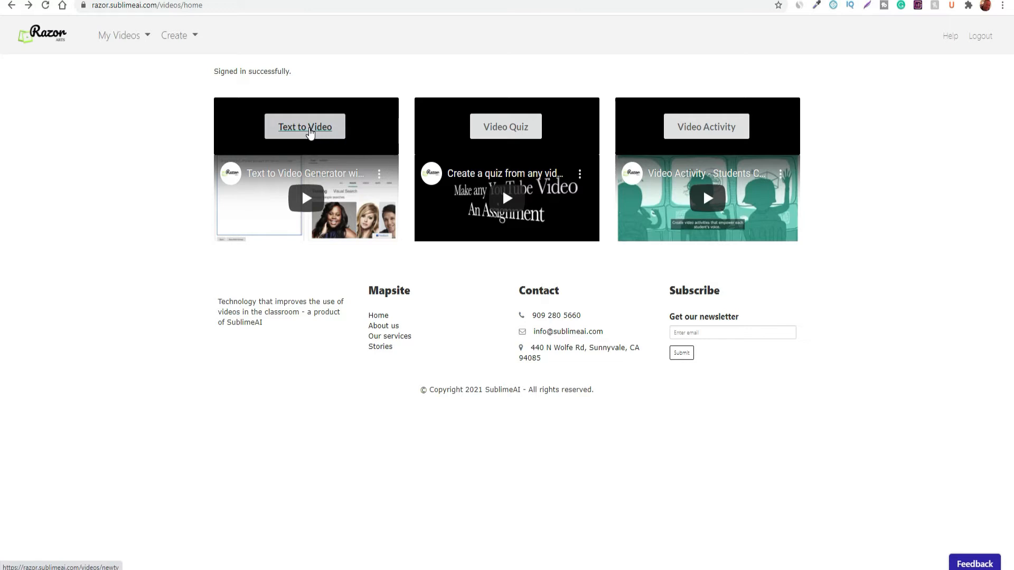
Open Text to Video, then copy the first six paragraphs of the 2020 Year in Perspective document in Google Docs.
{"action": "left_click", "coordinate": [310, 132]}
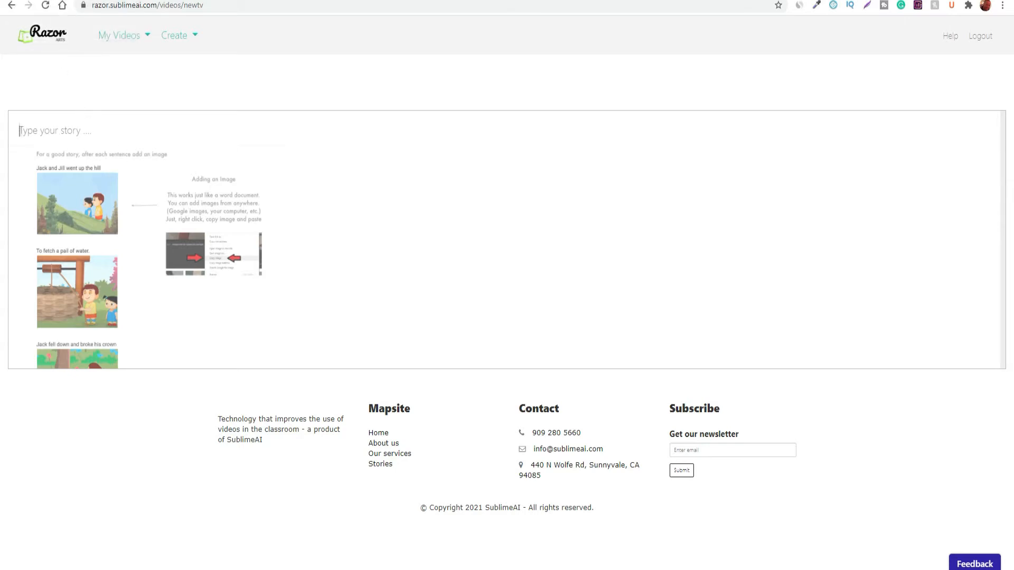
{"action": "key", "text": "ctrl+Tab"}
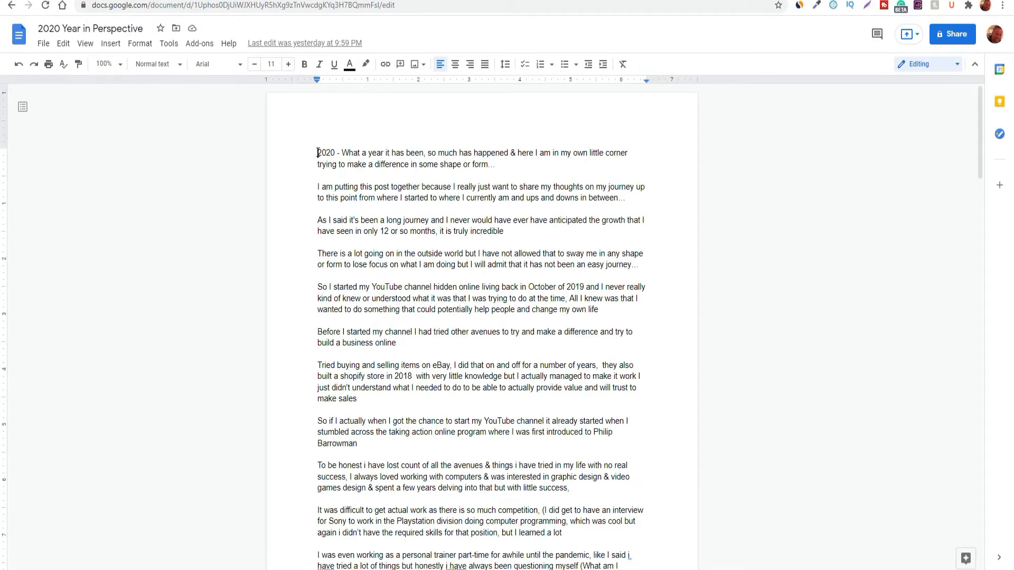
{"action": "left_click_drag", "start_coordinate": [318, 154], "coordinate": [392, 341]}
{"action": "right_click", "coordinate": [392, 341]}
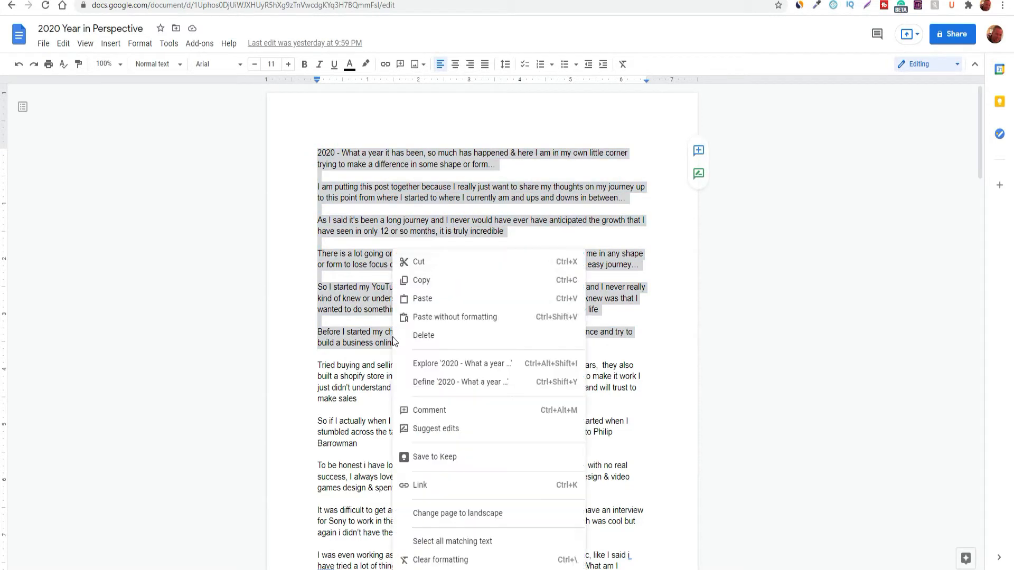
{"action": "left_click", "coordinate": [421, 280]}
Paste the copied paragraphs into the Text to Video story editor in RazorArts.
{"action": "key", "text": "ctrl+Tab"}
{"action": "left_click", "coordinate": [82, 132]}
{"action": "right_click", "coordinate": [82, 135]}
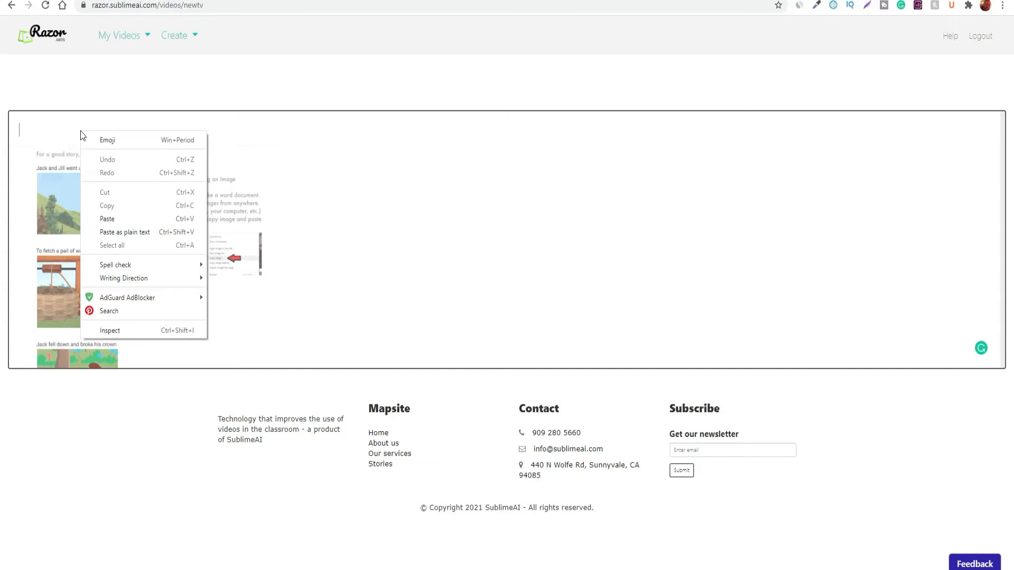
{"action": "left_click", "coordinate": [107, 219]}
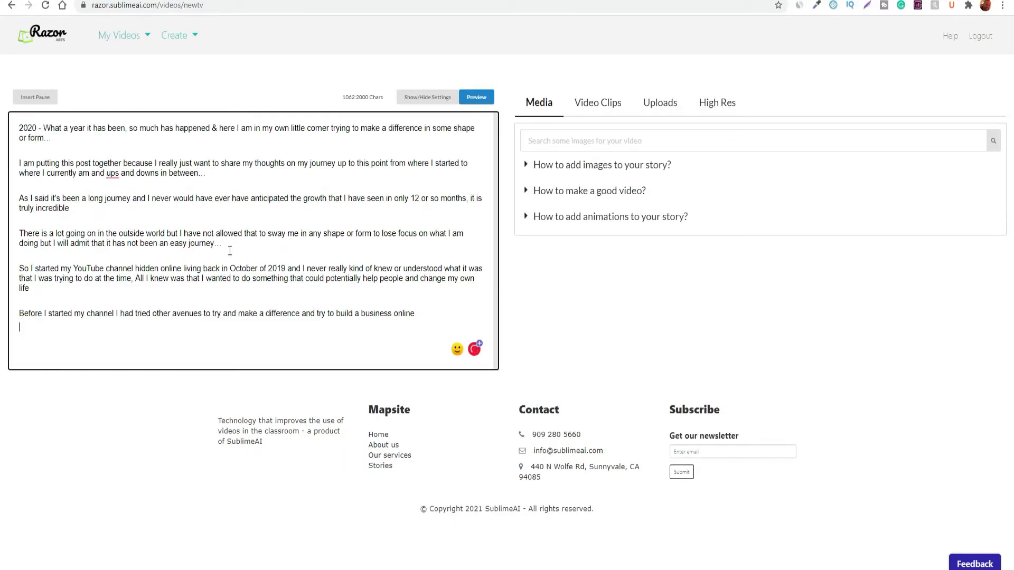
Read the tips on adding images, making a good video and adding animations to the story.
{"action": "left_click", "coordinate": [527, 170]}
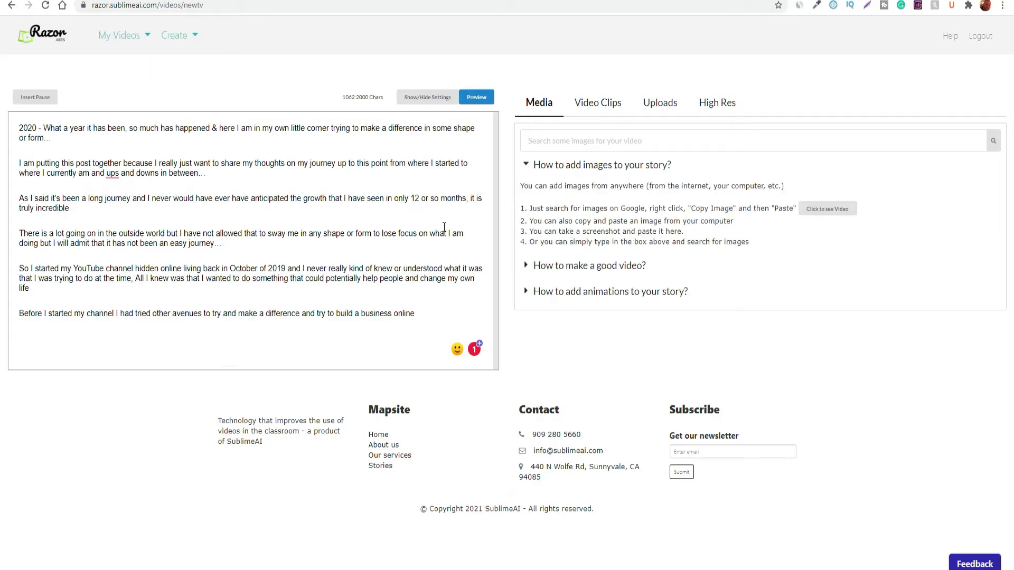
{"action": "left_click", "coordinate": [528, 266]}
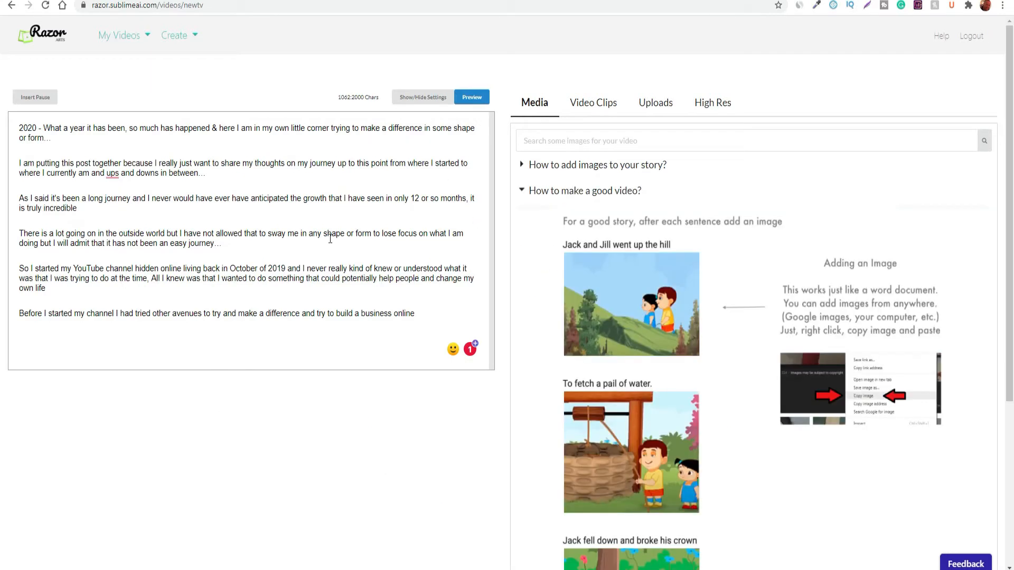
{"action": "left_click", "coordinate": [519, 203]}
{"action": "left_click", "coordinate": [534, 218]}
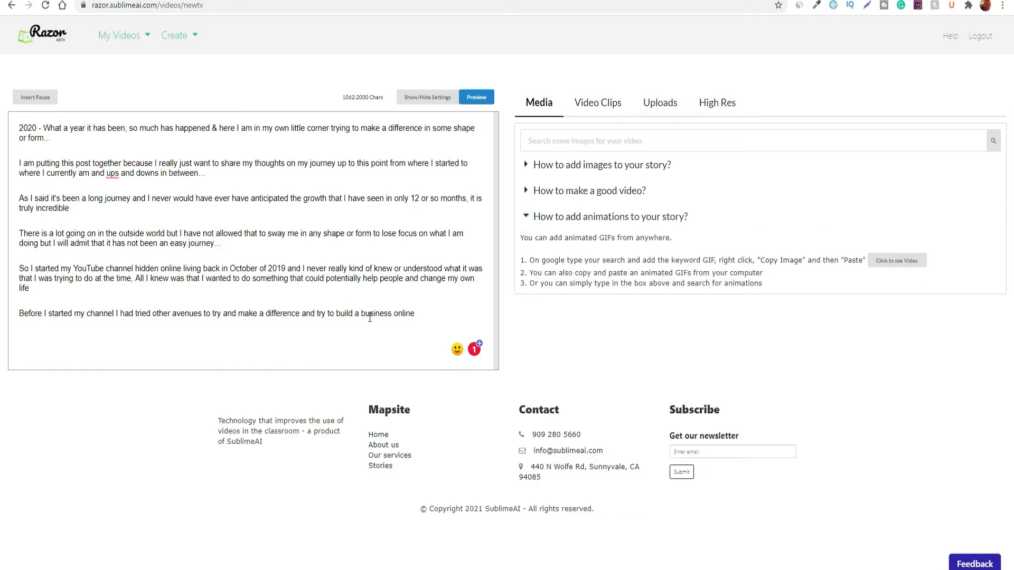
Review the Video Clips, Uploads and High Res options available beside the story editor.
{"action": "left_click", "coordinate": [594, 103]}
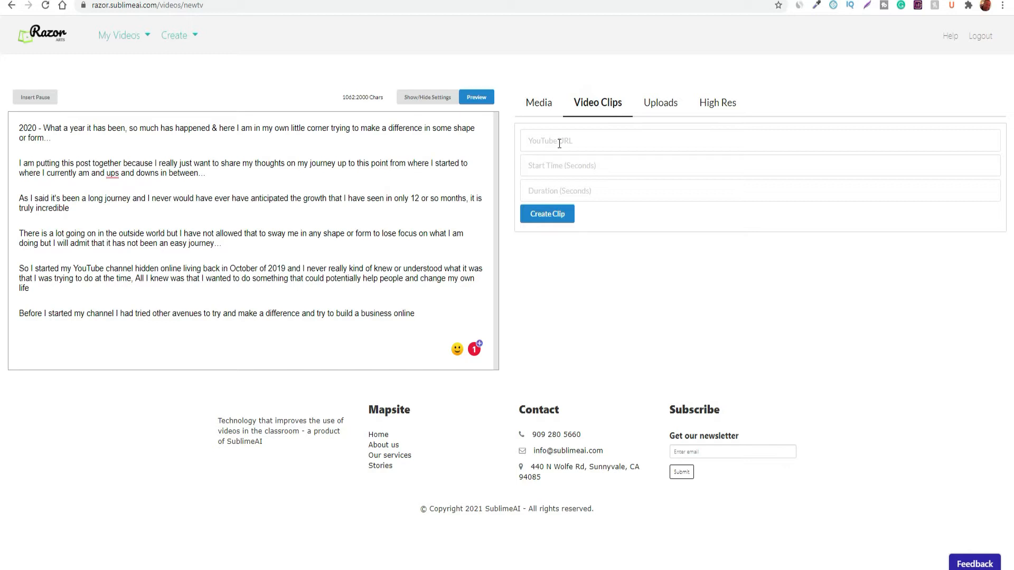
{"action": "left_click", "coordinate": [659, 104]}
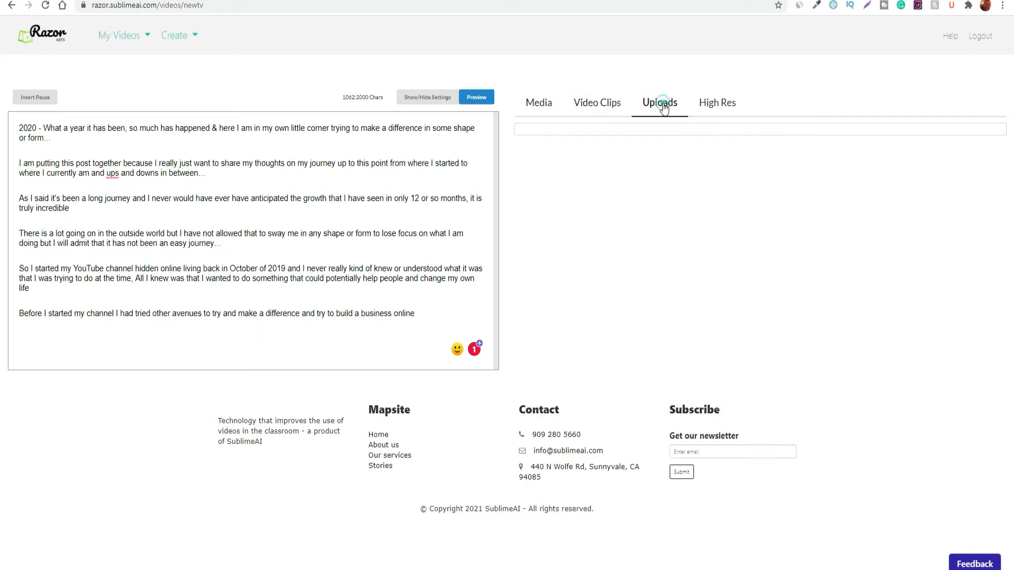
{"action": "left_click", "coordinate": [719, 104]}
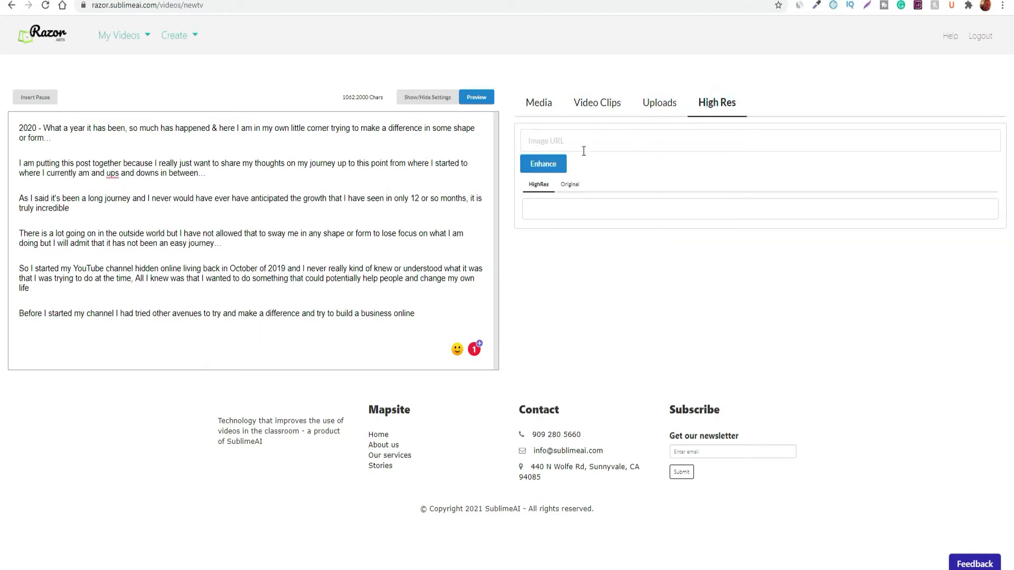
{"action": "left_click", "coordinate": [655, 106]}
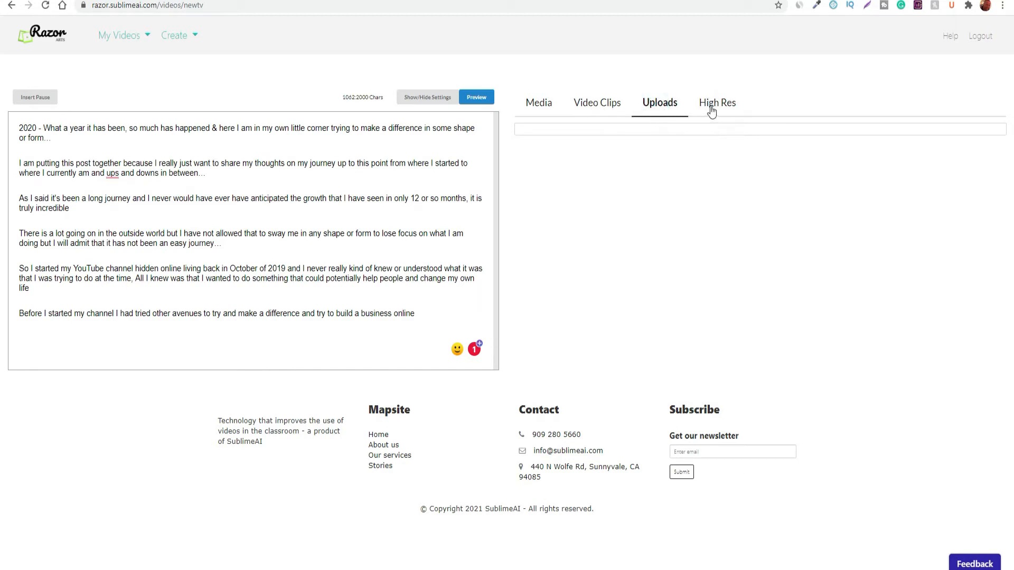
{"action": "left_click", "coordinate": [669, 105]}
Look through the stock media sites Pixabay, Unsplash and Pexels as sources of free images and videos.
{"action": "left_click", "coordinate": [731, 0]}
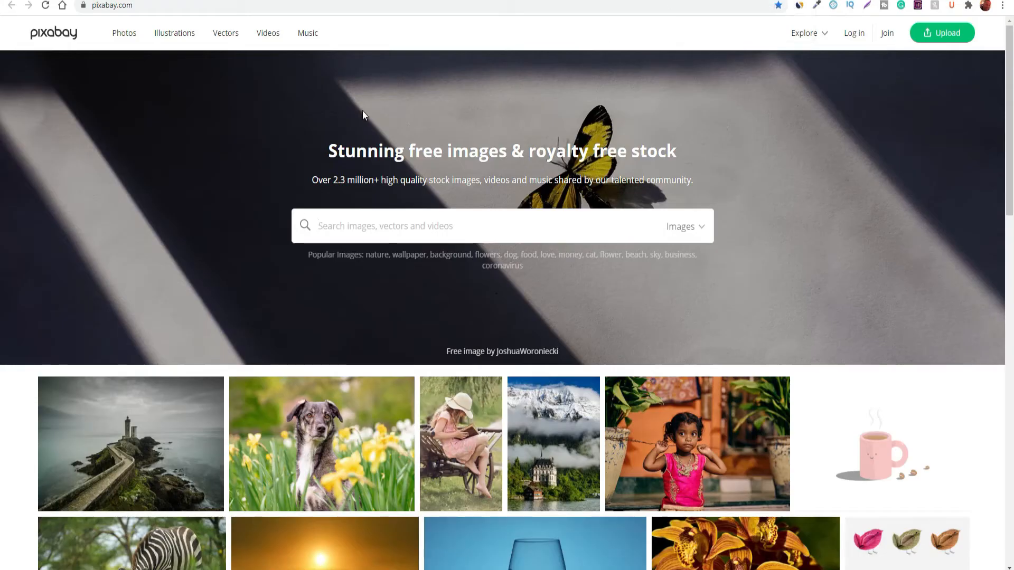
{"action": "left_click", "coordinate": [550, 0]}
{"action": "left_click", "coordinate": [507, 1]}
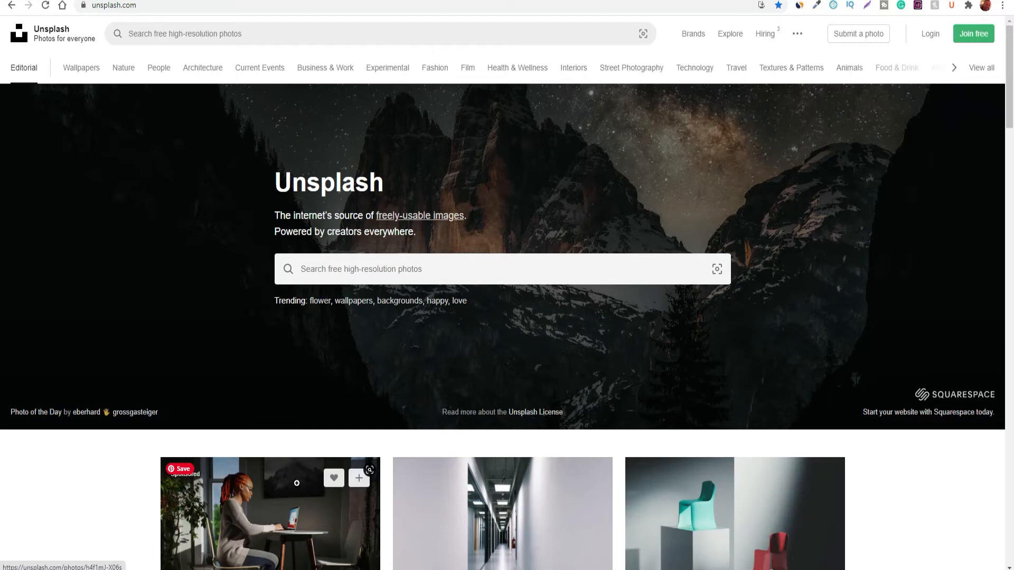
{"action": "scroll", "coordinate": [484, 451], "scroll_direction": "down", "scroll_amount": 3}
{"action": "scroll", "coordinate": [484, 451], "scroll_direction": "down", "scroll_amount": 2}
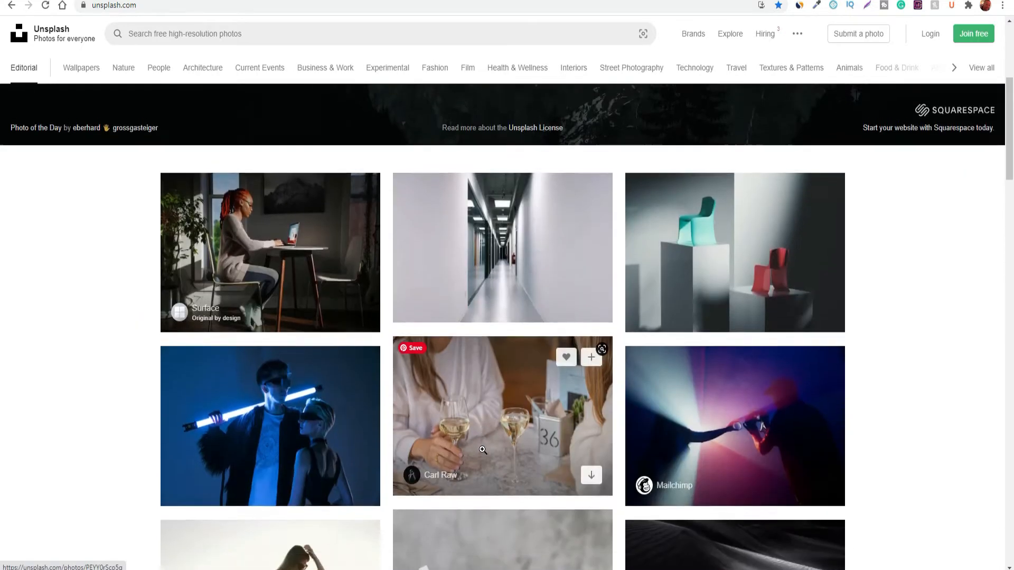
{"action": "scroll", "coordinate": [485, 451], "scroll_direction": "up", "scroll_amount": 1}
{"action": "left_click", "coordinate": [464, 1]}
{"action": "left_click", "coordinate": [229, 1]}
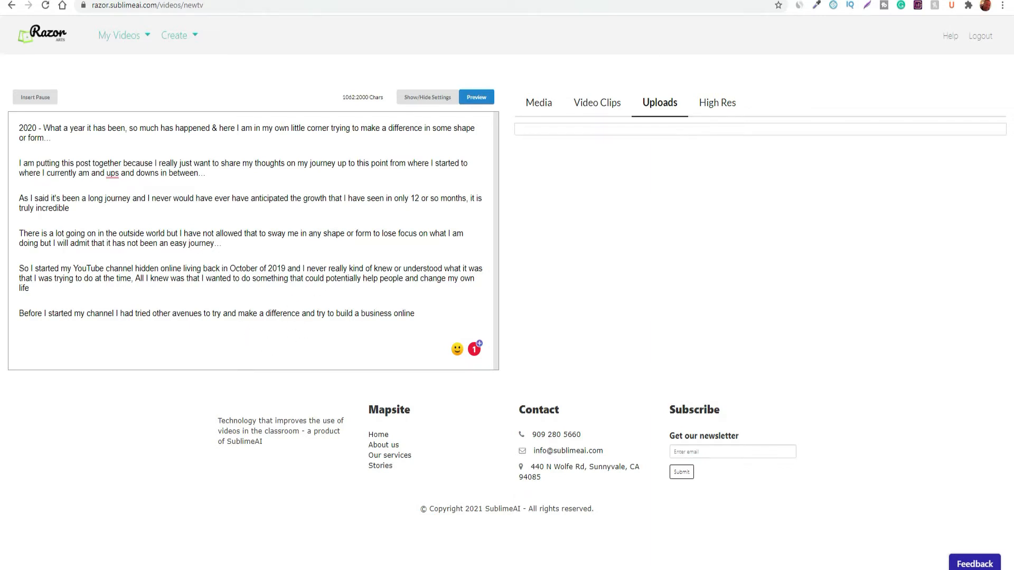
{"action": "left_click", "coordinate": [581, 0]}
{"action": "left_click", "coordinate": [618, 0]}
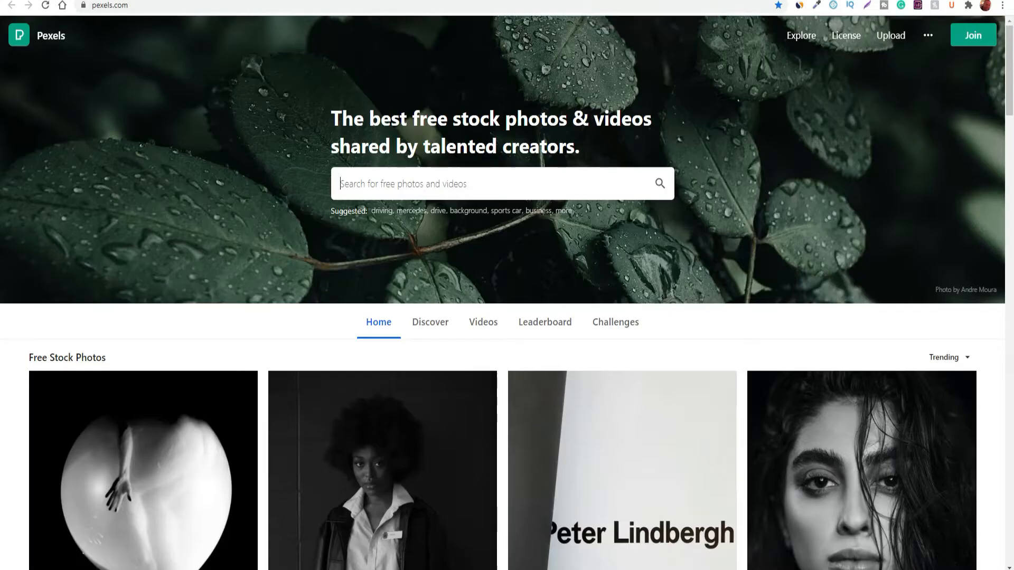
{"action": "left_click", "coordinate": [707, 0]}
{"action": "left_click", "coordinate": [617, 1]}
{"action": "left_click", "coordinate": [549, 1]}
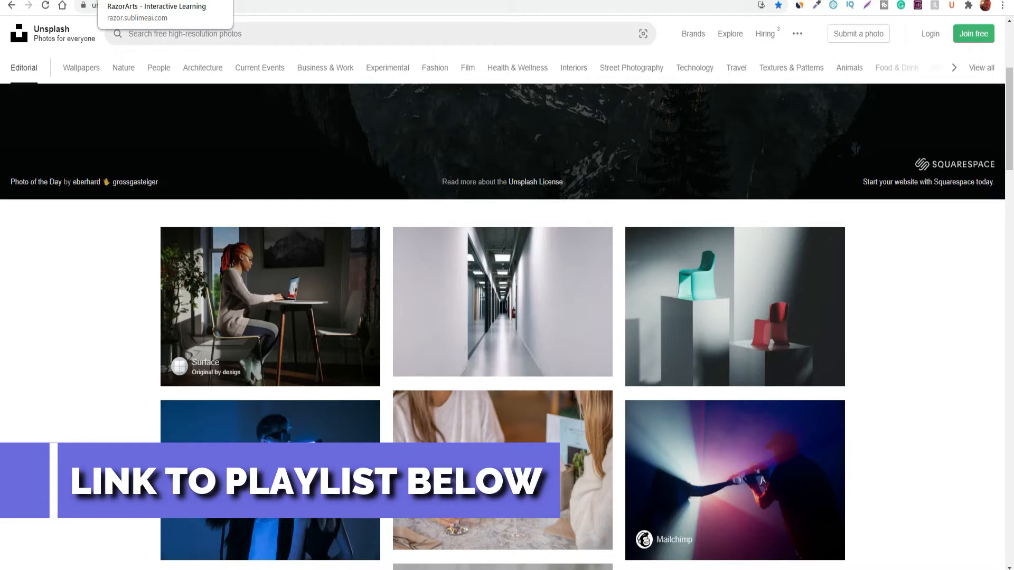
Open RazorArts' Video Clips form, then copy the shareable link of the How To Use Youtube For Affiliate Marketing video from YouTube Studio.
{"action": "left_click", "coordinate": [153, 0]}
{"action": "left_click", "coordinate": [597, 105]}
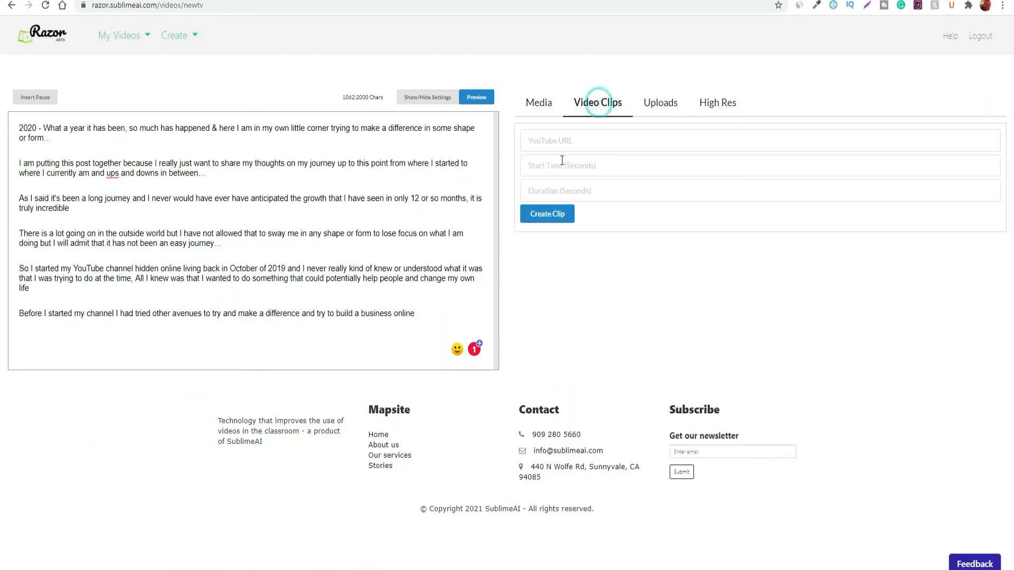
{"action": "left_click", "coordinate": [422, 313]}
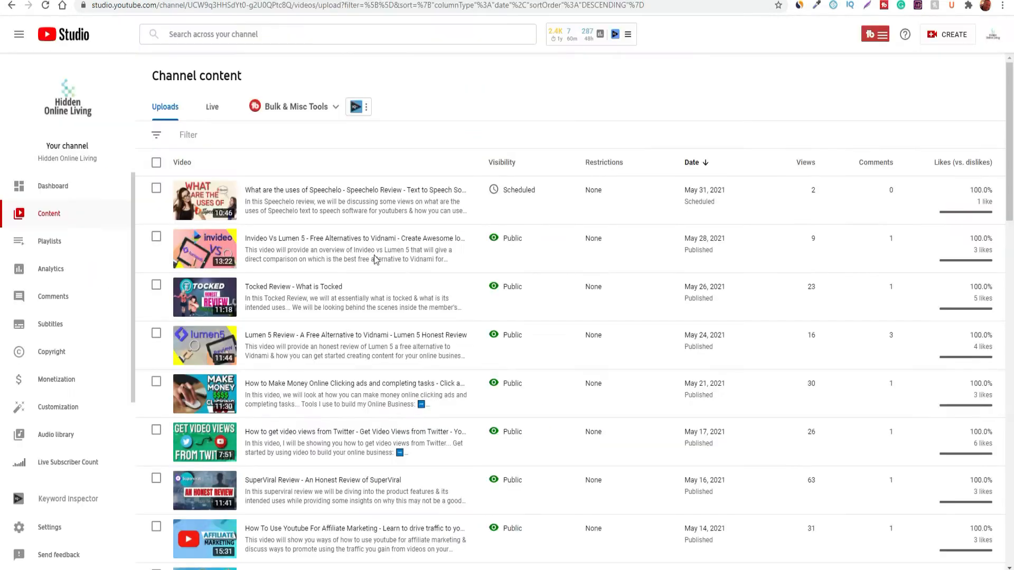
{"action": "scroll", "coordinate": [270, 394], "scroll_direction": "down", "scroll_amount": 2}
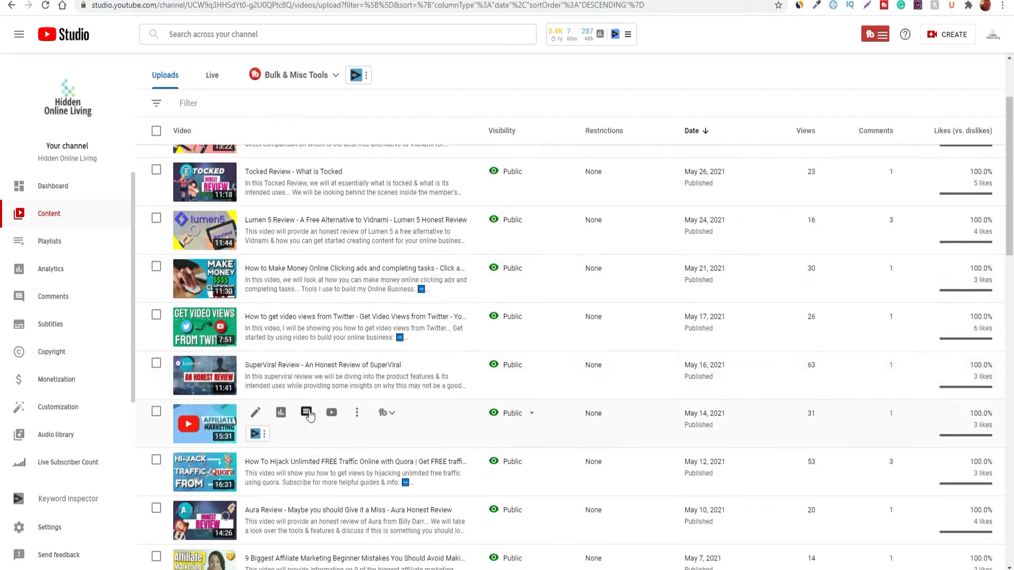
{"action": "scroll", "coordinate": [317, 376], "scroll_direction": "down", "scroll_amount": 1}
{"action": "left_click", "coordinate": [357, 355]}
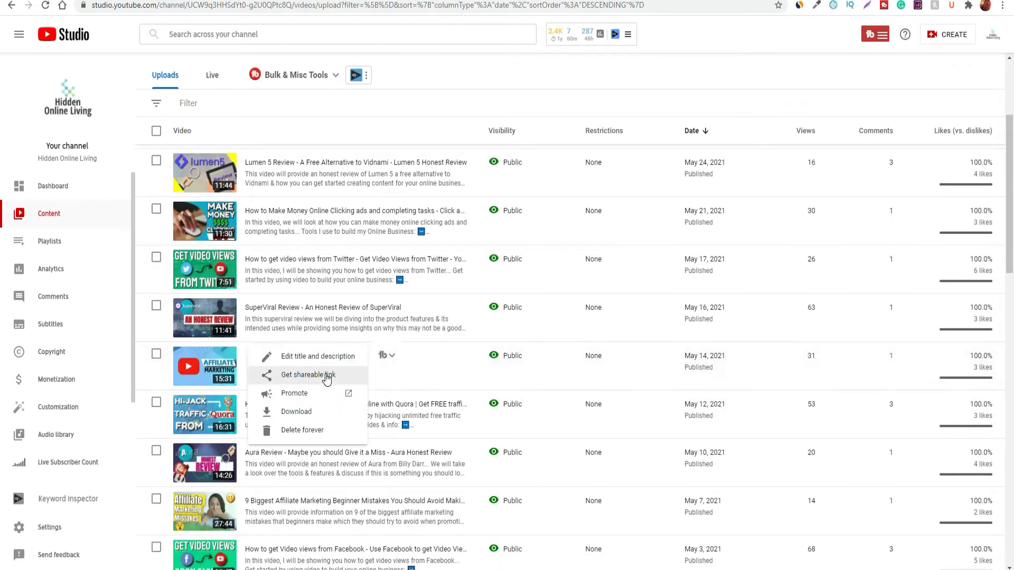
{"action": "left_click", "coordinate": [322, 377]}
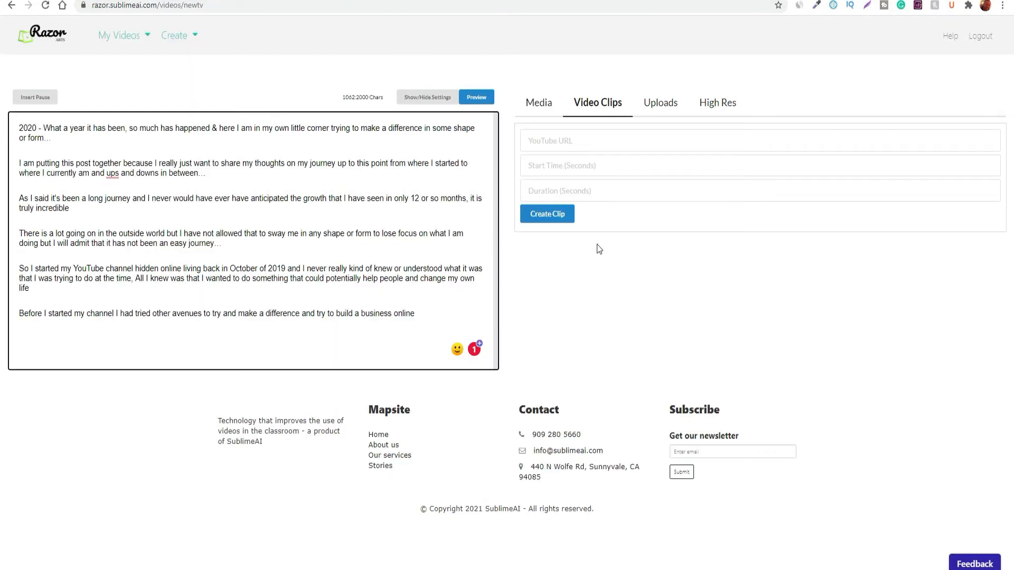
Paste the copied link as the video clip's YouTube URL and set its start time to 30 seconds.
{"action": "left_click", "coordinate": [564, 141]}
{"action": "right_click", "coordinate": [568, 141]}
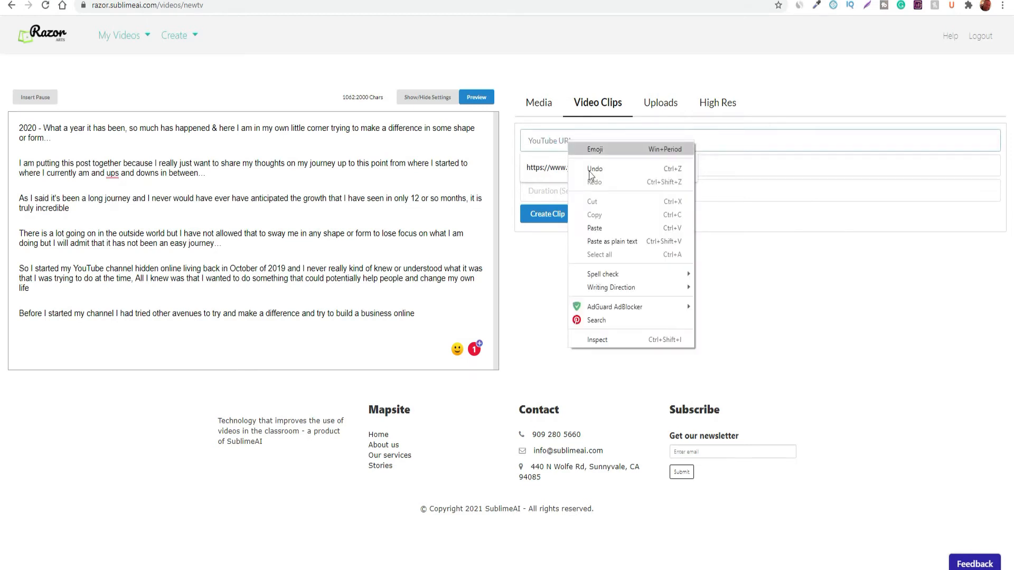
{"action": "left_click", "coordinate": [603, 227]}
{"action": "left_click", "coordinate": [550, 168]}
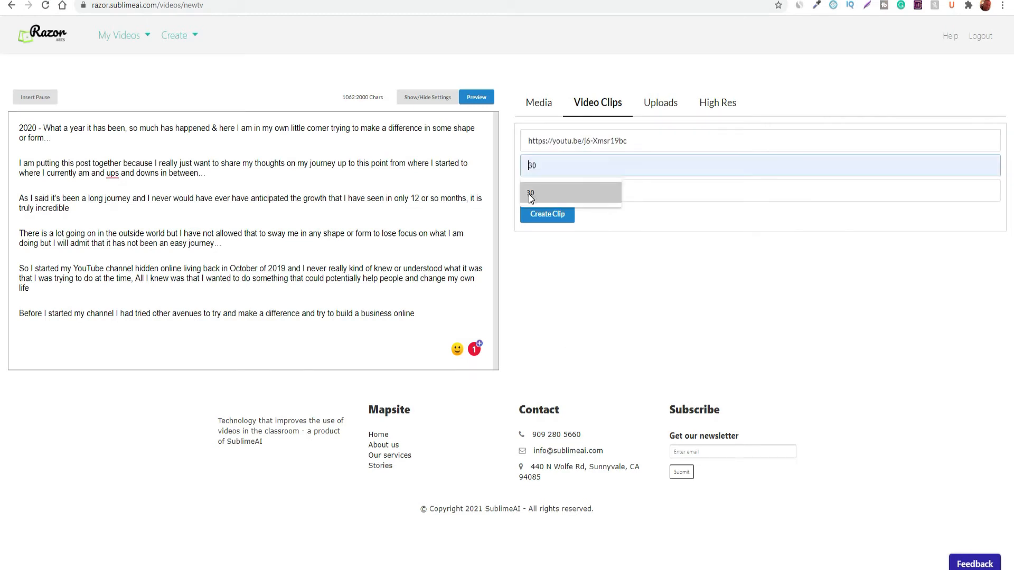
{"action": "left_click", "coordinate": [530, 193]}
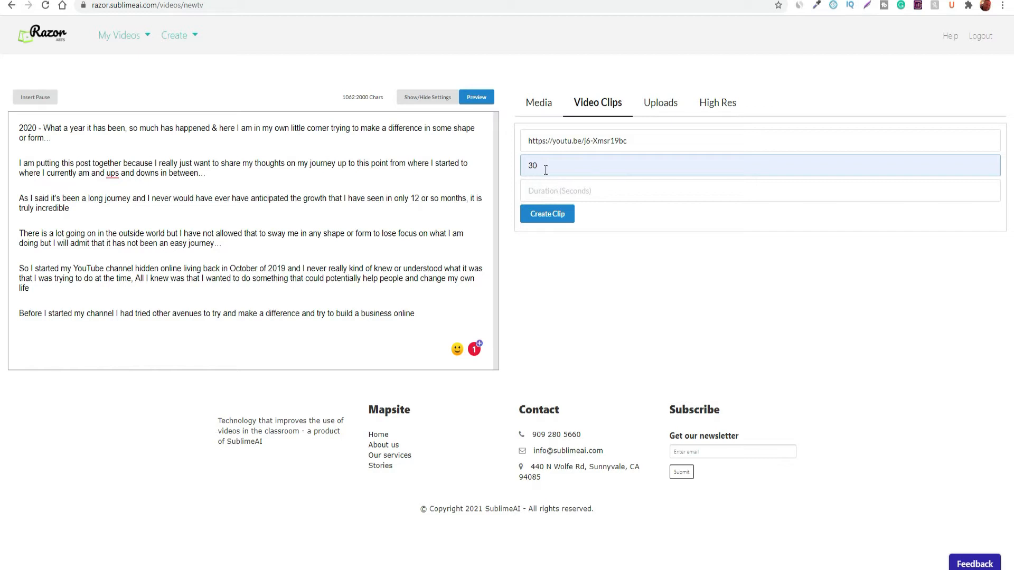
Set the video clip's duration to 5 seconds.
{"action": "left_click", "coordinate": [560, 191]}
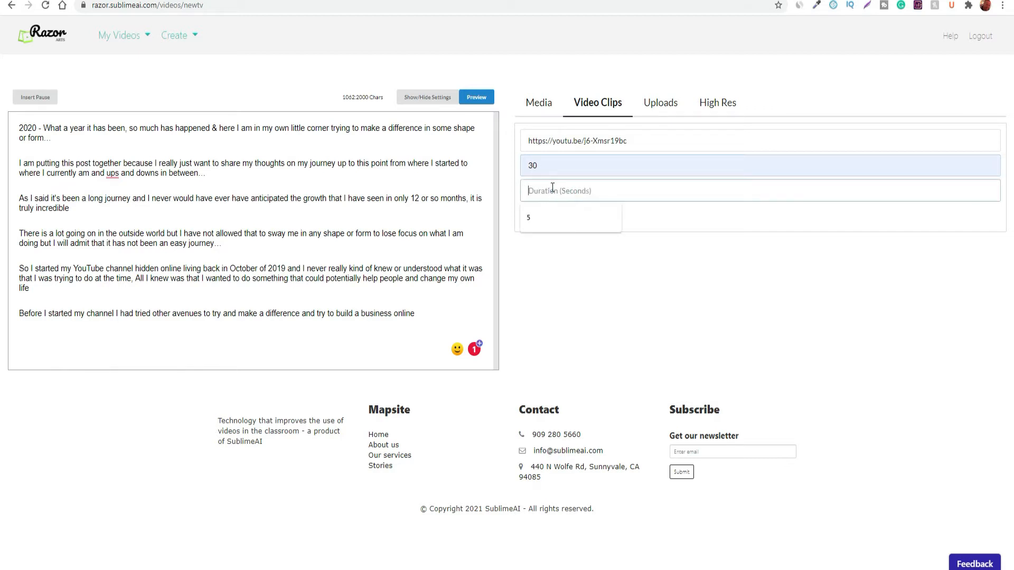
{"action": "left_click", "coordinate": [552, 187]}
{"action": "left_click", "coordinate": [540, 193]}
{"action": "type", "text": "40"}
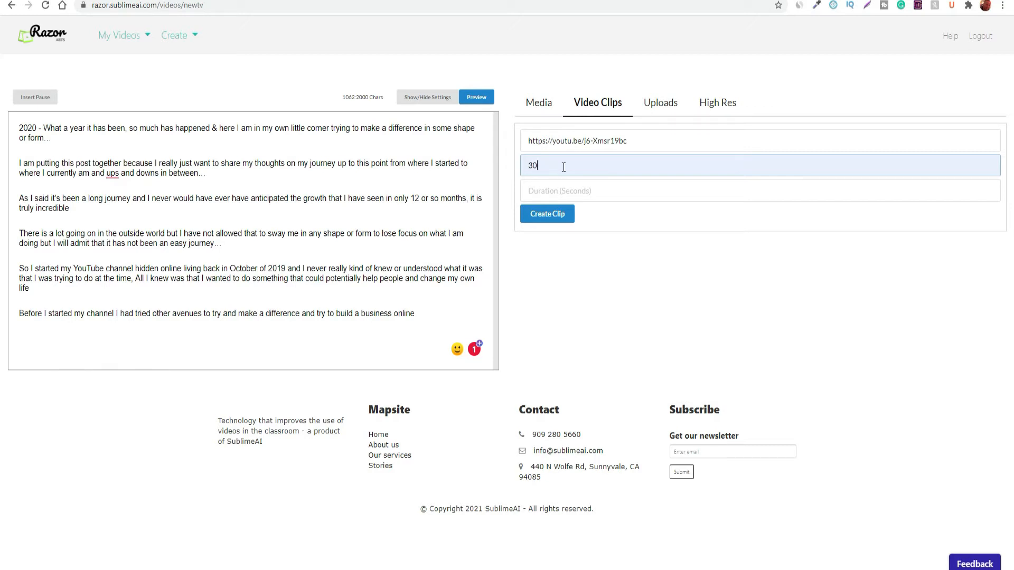
{"action": "double_click", "coordinate": [531, 165]}
{"action": "left_click", "coordinate": [544, 190]}
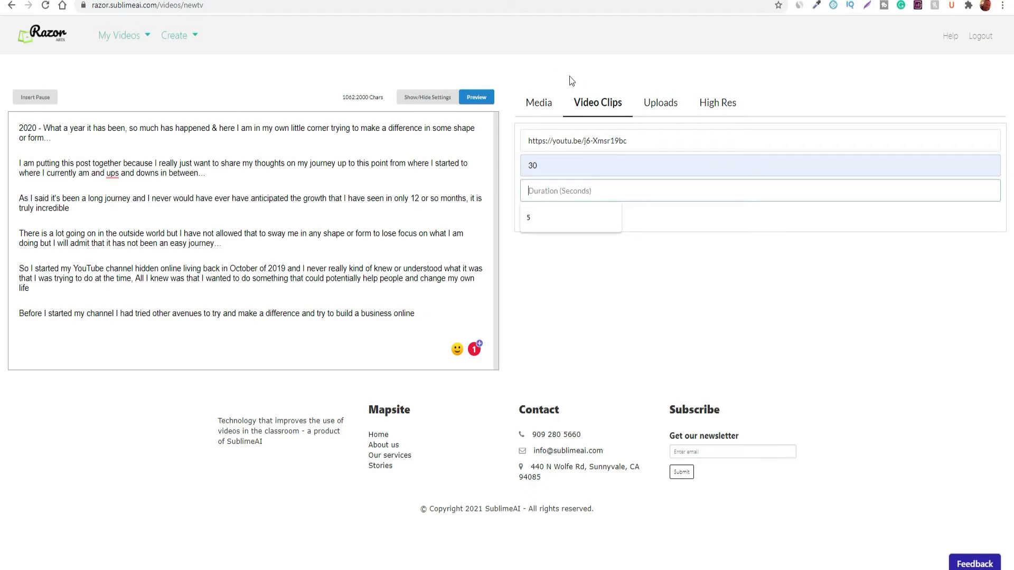
{"action": "left_click", "coordinate": [531, 217]}
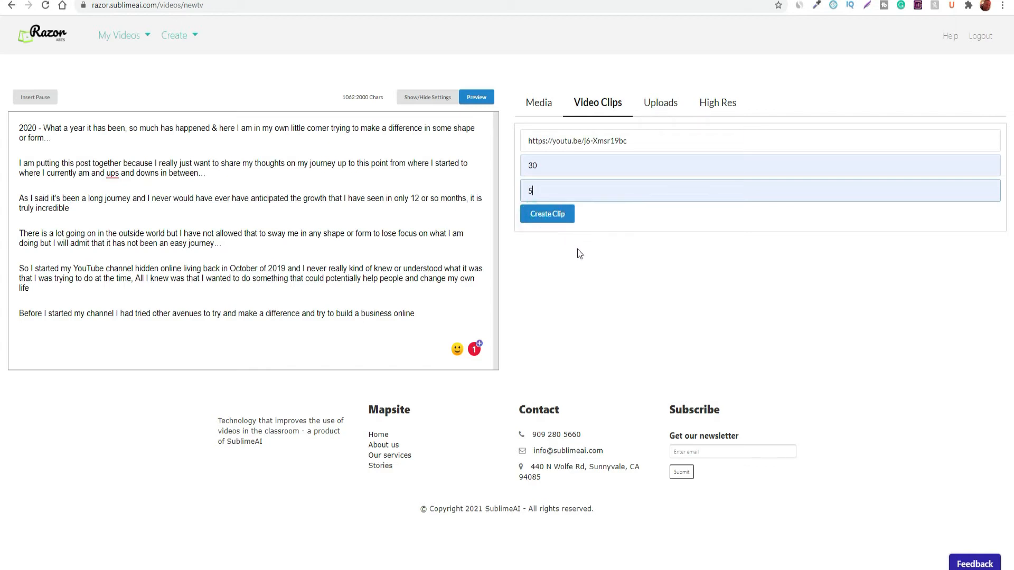
Create the clip from the entered YouTube link and add it above the script text.
{"action": "left_click", "coordinate": [546, 218]}
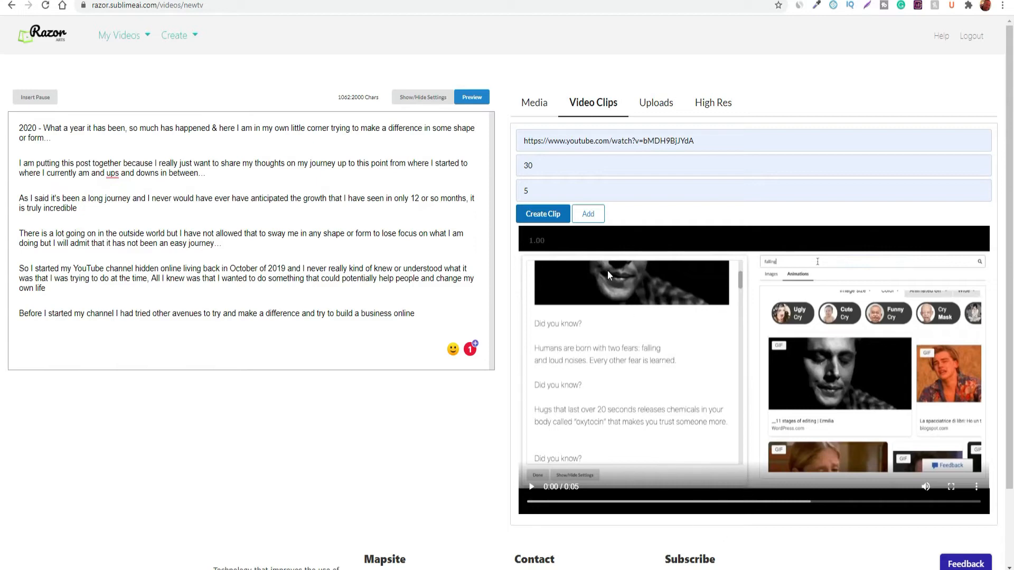
{"action": "scroll", "coordinate": [708, 414], "scroll_direction": "down", "scroll_amount": 2}
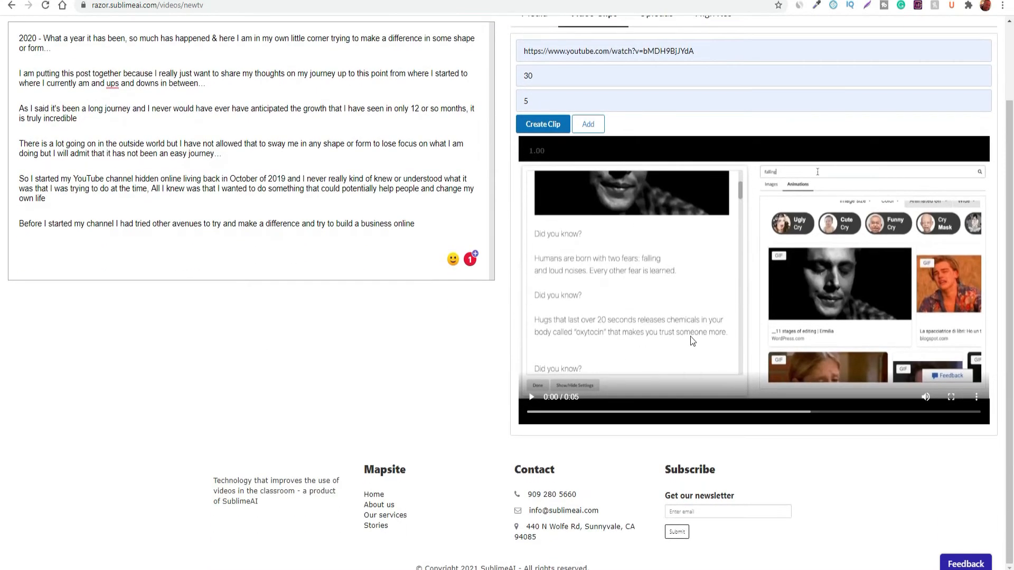
{"action": "scroll", "coordinate": [697, 375], "scroll_direction": "up", "scroll_amount": 2}
{"action": "left_click", "coordinate": [591, 220]}
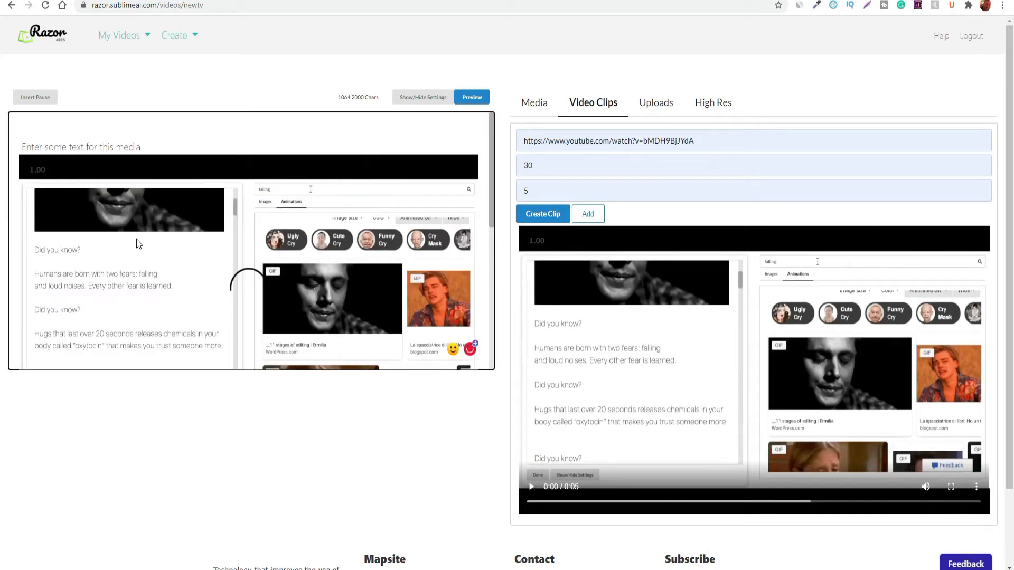
Review the script with the inserted clip, from the clip down to the last paragraph.
{"action": "scroll", "coordinate": [255, 248], "scroll_direction": "down", "scroll_amount": 5}
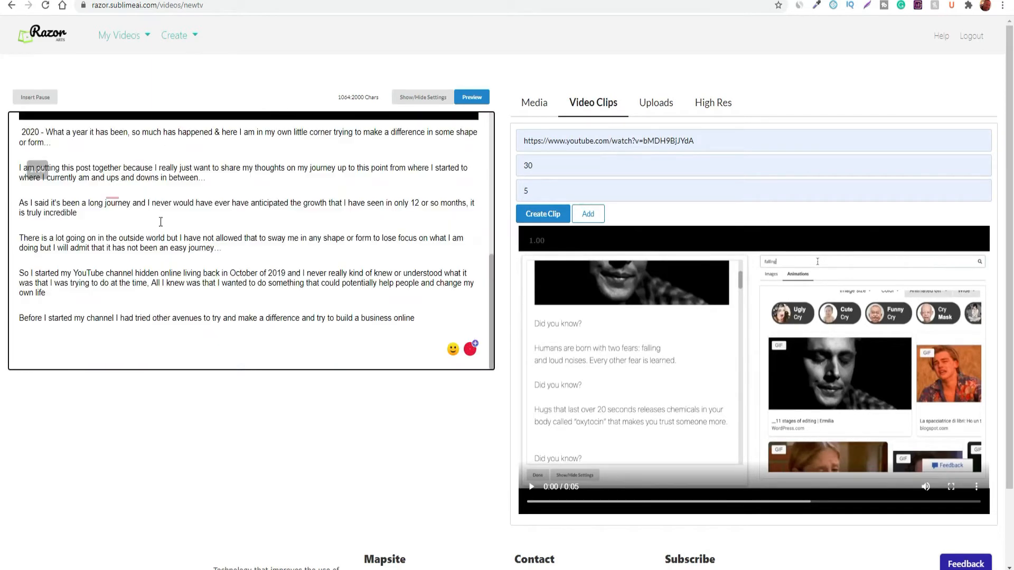
{"action": "scroll", "coordinate": [55, 325], "scroll_direction": "up", "scroll_amount": 2}
{"action": "scroll", "coordinate": [55, 318], "scroll_direction": "down", "scroll_amount": 1}
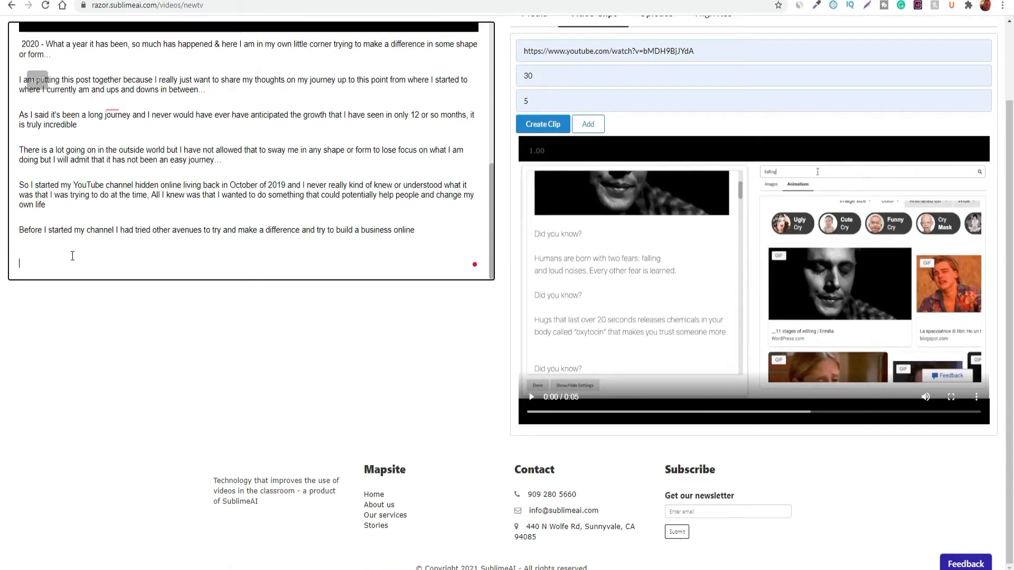
{"action": "scroll", "coordinate": [69, 233], "scroll_direction": "up", "scroll_amount": 1}
{"action": "scroll", "coordinate": [214, 80], "scroll_direction": "up", "scroll_amount": 2}
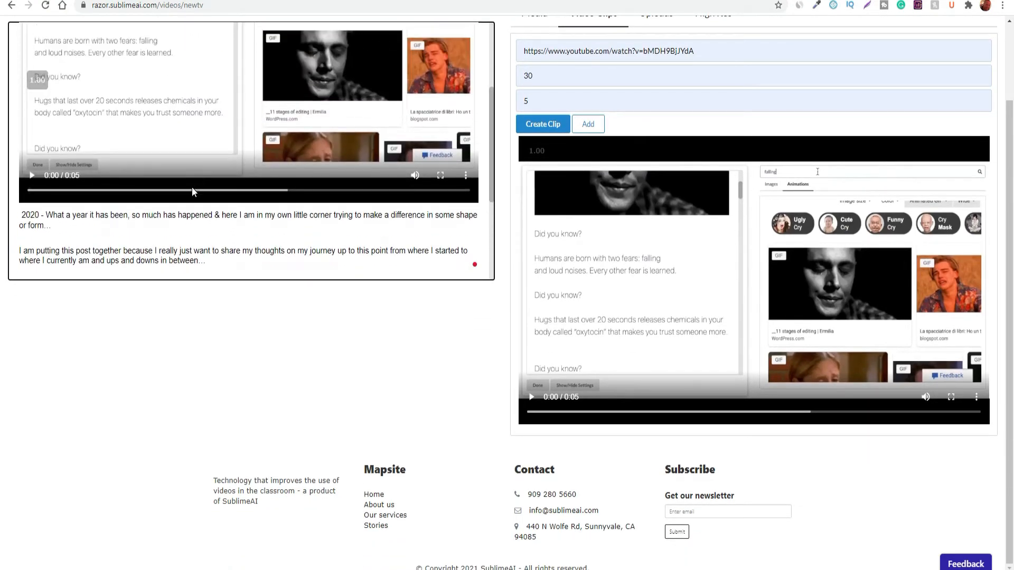
{"action": "scroll", "coordinate": [190, 200], "scroll_direction": "down", "scroll_amount": 2}
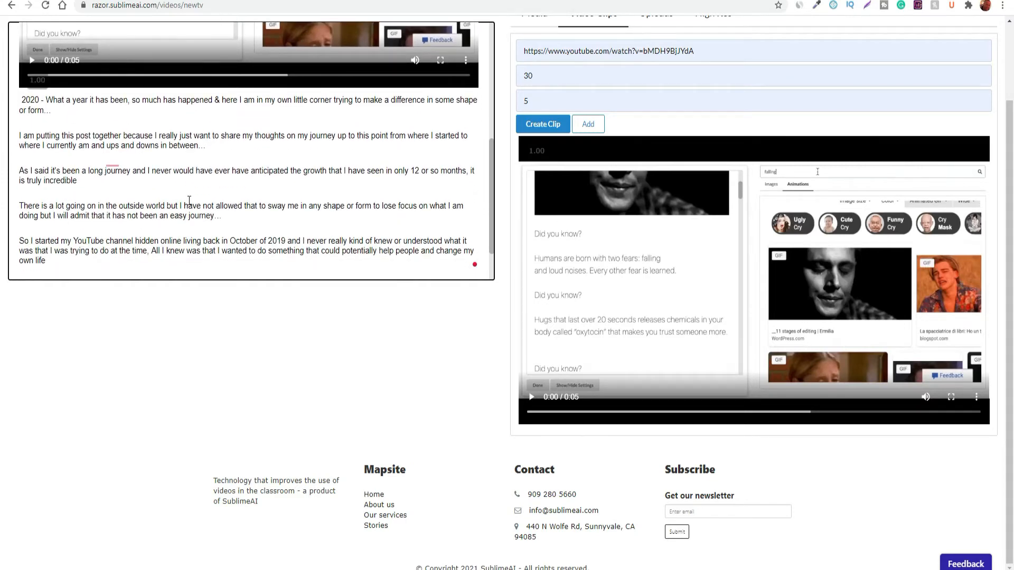
{"action": "scroll", "coordinate": [189, 201], "scroll_direction": "down", "scroll_amount": 1}
{"action": "scroll", "coordinate": [164, 166], "scroll_direction": "up", "scroll_amount": 1}
{"action": "scroll", "coordinate": [165, 168], "scroll_direction": "down", "scroll_amount": 1}
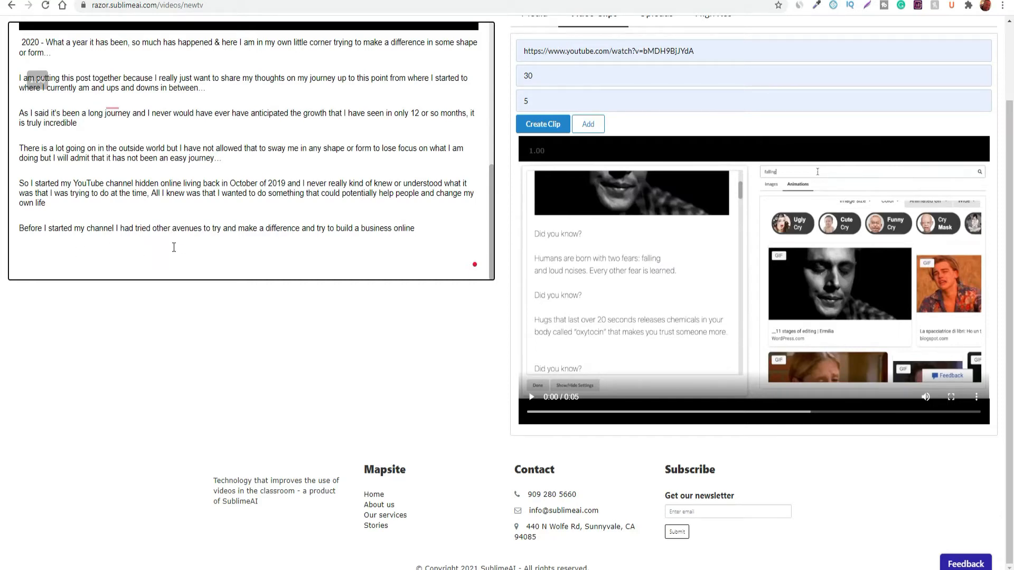
Copy the photo of the turquoise and red chairs from Unsplash and paste it below the script's last paragraph.
{"action": "left_click", "coordinate": [523, 1]}
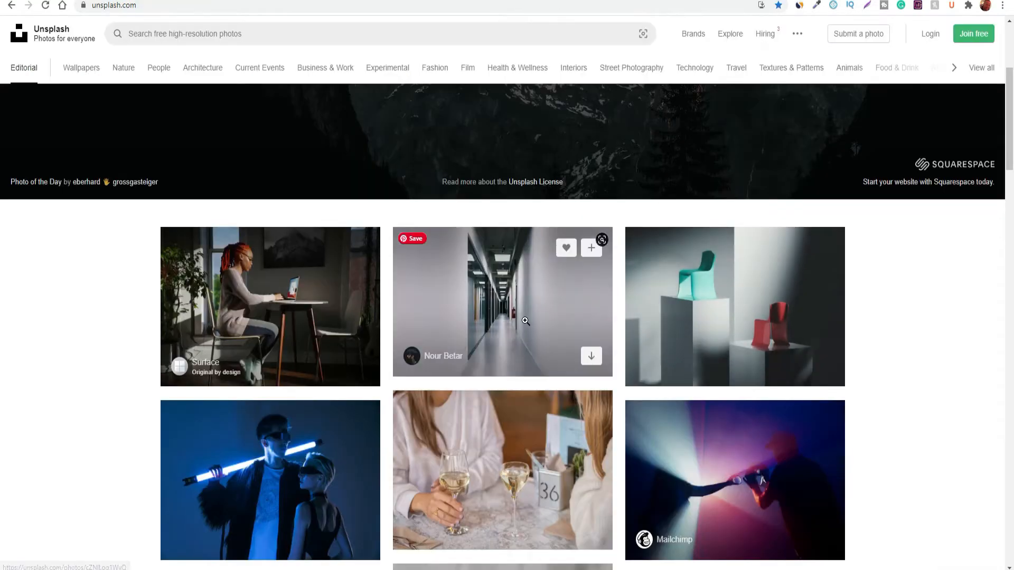
{"action": "left_click", "coordinate": [750, 317]}
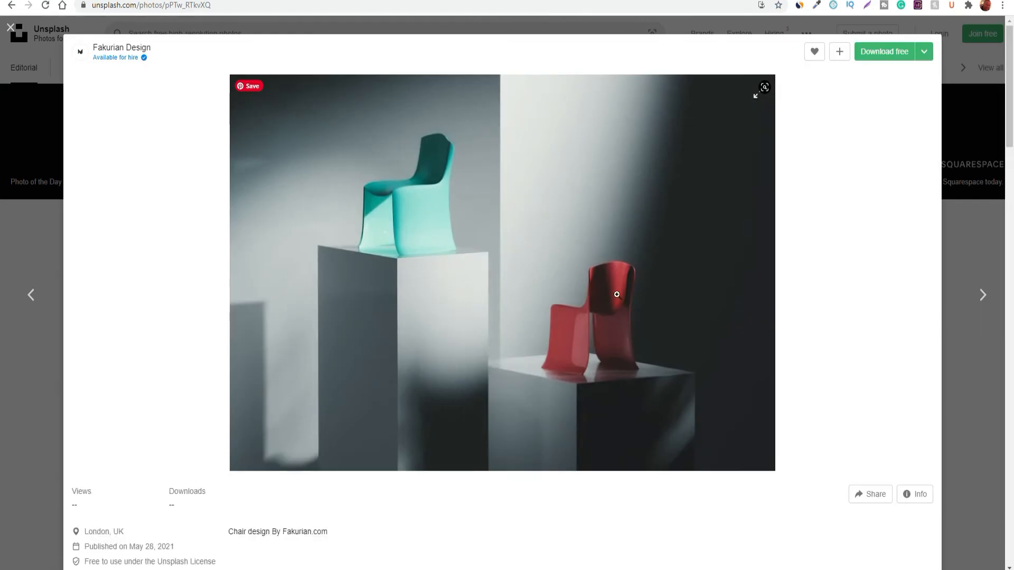
{"action": "right_click", "coordinate": [471, 284]}
{"action": "left_click", "coordinate": [506, 321]}
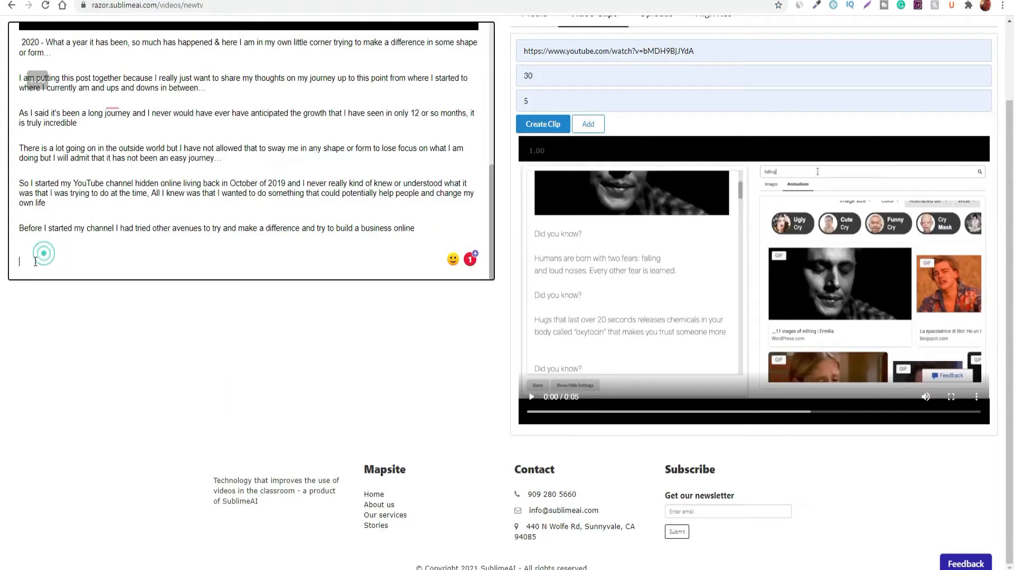
{"action": "right_click", "coordinate": [28, 263]}
{"action": "left_click", "coordinate": [60, 352]}
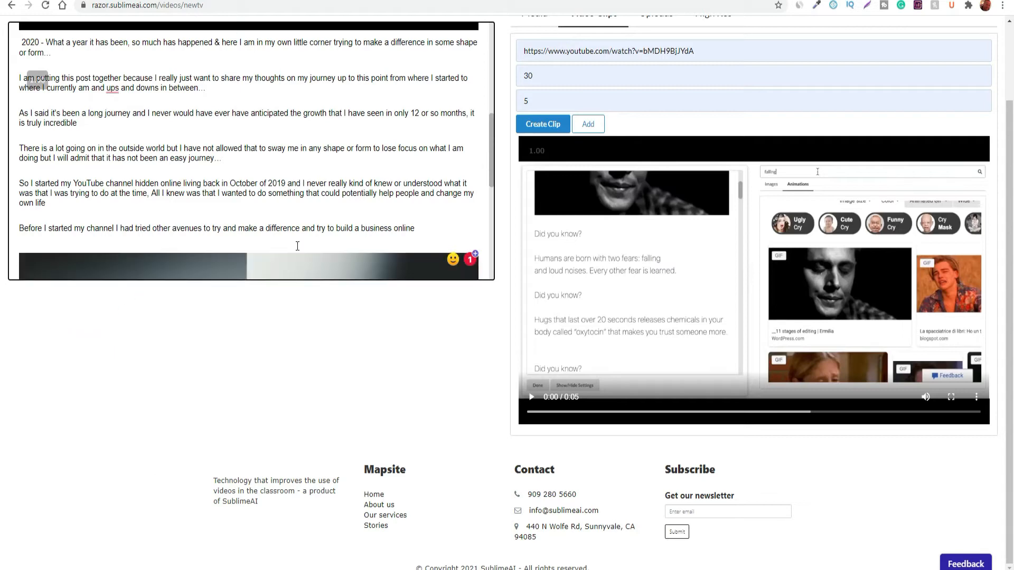
Look over the whole script from the inserted clip through the text to the pasted chair photo.
{"action": "scroll", "coordinate": [280, 227], "scroll_direction": "down", "scroll_amount": 5}
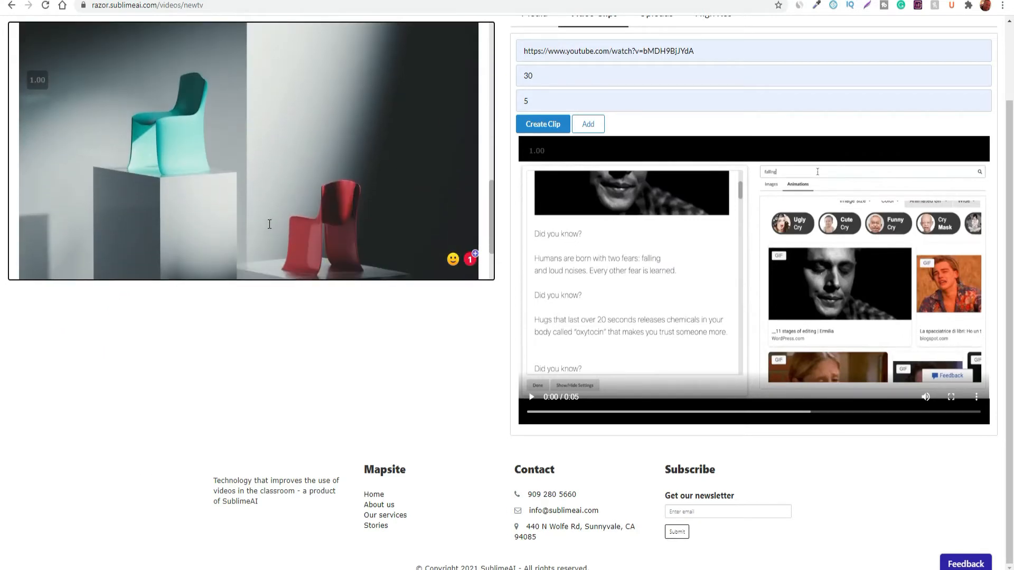
{"action": "scroll", "coordinate": [270, 225], "scroll_direction": "up", "scroll_amount": 9}
{"action": "scroll", "coordinate": [264, 217], "scroll_direction": "up", "scroll_amount": 1}
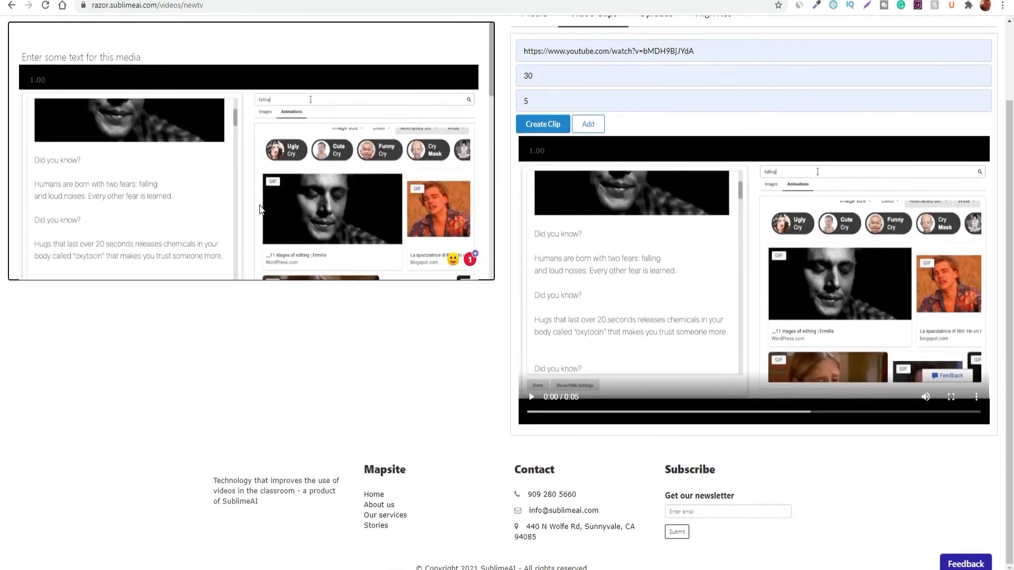
{"action": "scroll", "coordinate": [260, 209], "scroll_direction": "down", "scroll_amount": 8}
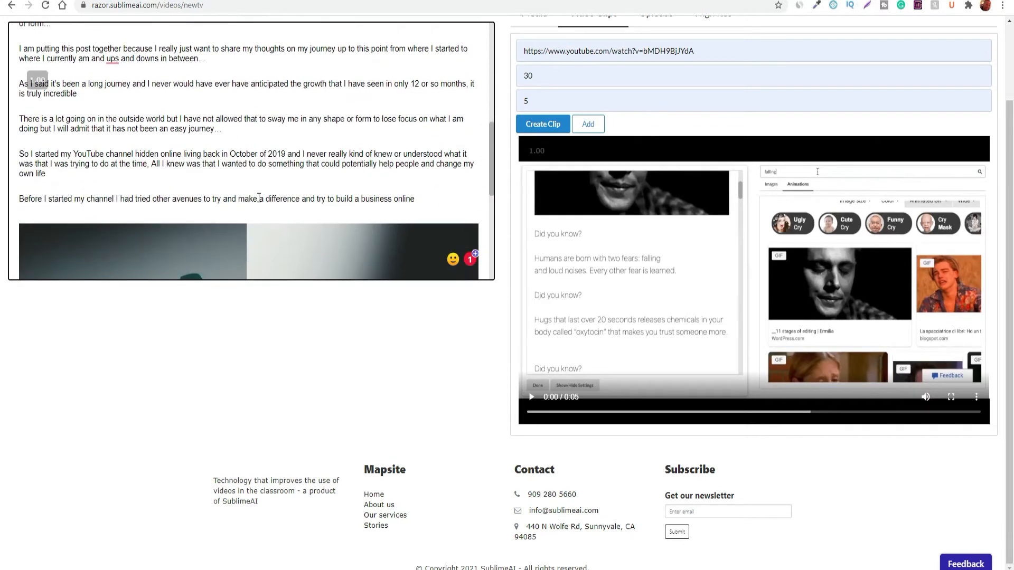
{"action": "scroll", "coordinate": [259, 198], "scroll_direction": "up", "scroll_amount": 3}
{"action": "scroll", "coordinate": [407, 390], "scroll_direction": "up", "scroll_amount": 2}
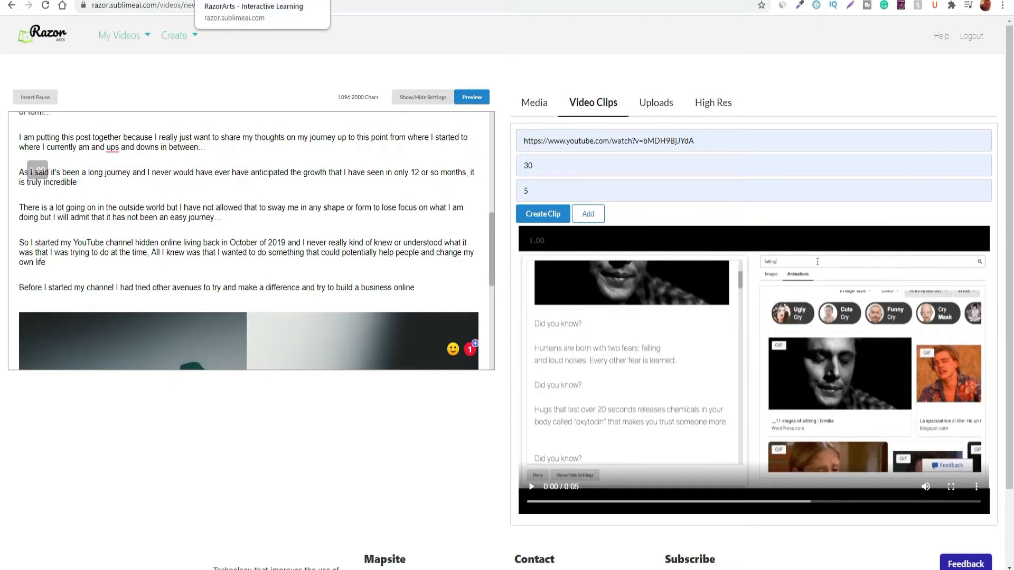
Check the Free plan's maximum video duration on the Text to Video pricing page, then look over the script again.
{"action": "left_click", "coordinate": [280, 1]}
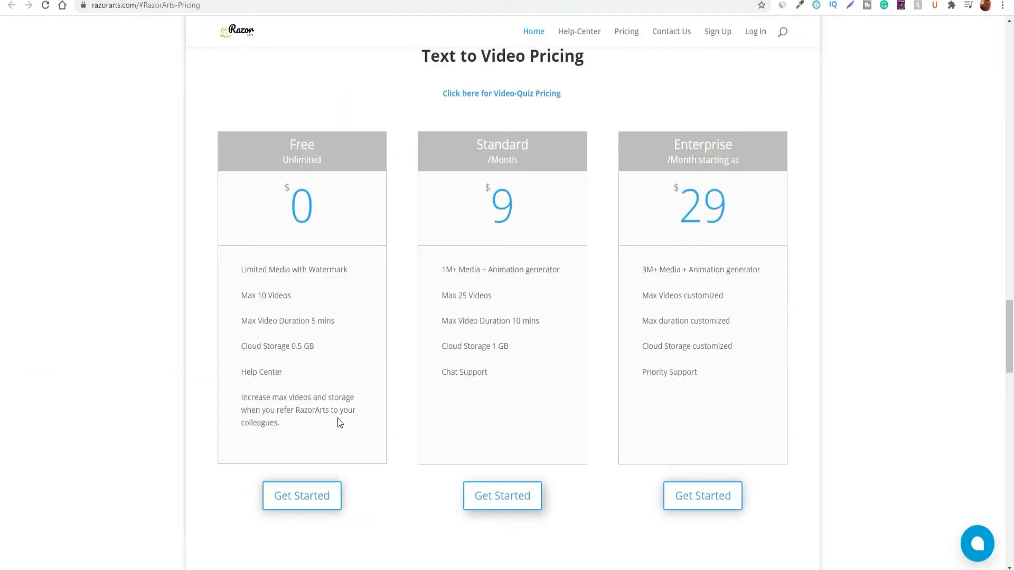
{"action": "left_click_drag", "start_coordinate": [241, 321], "coordinate": [333, 320]}
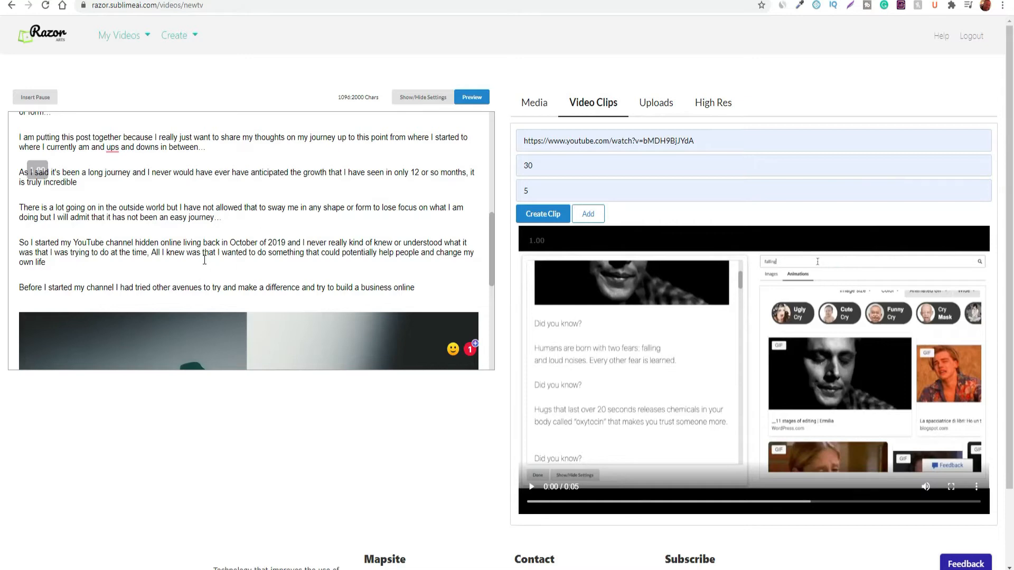
{"action": "scroll", "coordinate": [205, 260], "scroll_direction": "down", "scroll_amount": 3}
{"action": "scroll", "coordinate": [269, 293], "scroll_direction": "up", "scroll_amount": 6}
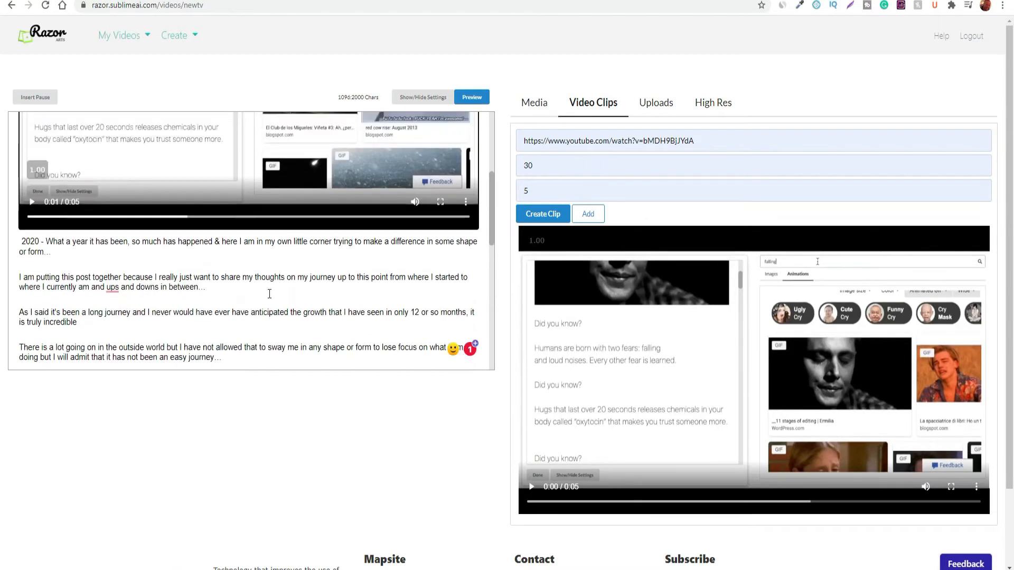
{"action": "scroll", "coordinate": [270, 293], "scroll_direction": "up", "scroll_amount": 2}
{"action": "scroll", "coordinate": [253, 238], "scroll_direction": "down", "scroll_amount": 3}
{"action": "scroll", "coordinate": [235, 178], "scroll_direction": "up", "scroll_amount": 2}
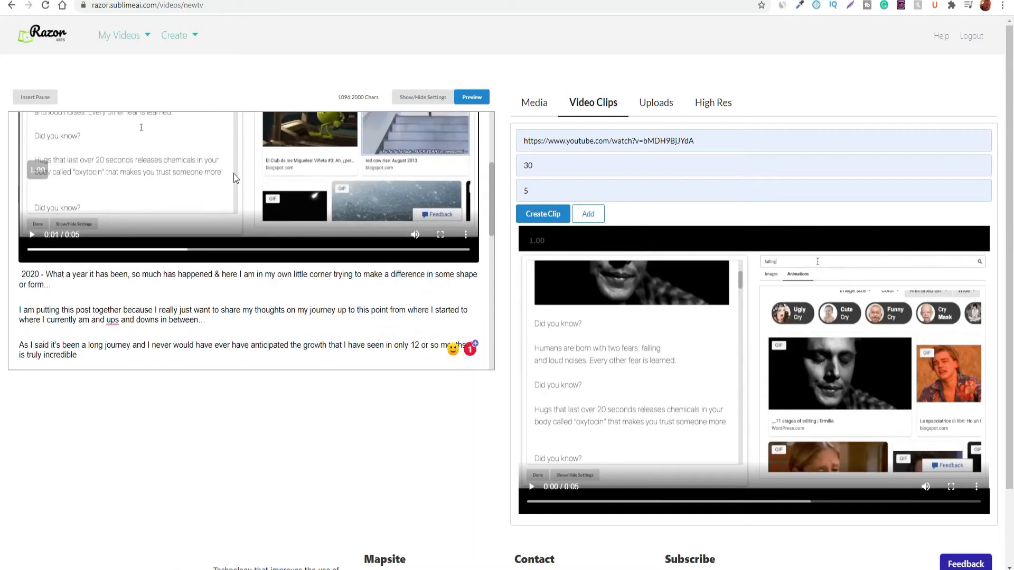
{"action": "scroll", "coordinate": [258, 346], "scroll_direction": "down", "scroll_amount": 3}
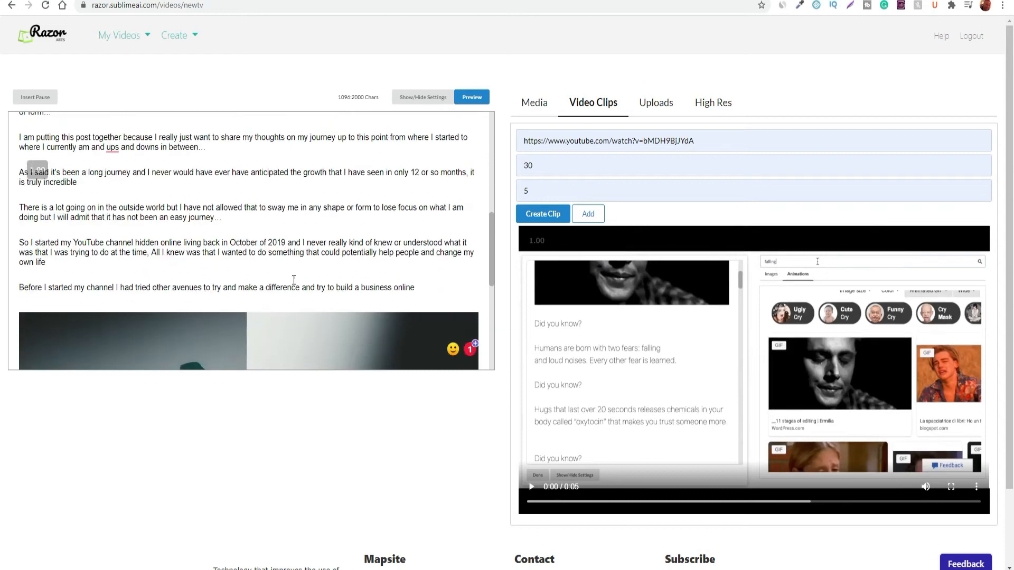
Show the video settings and look through the available options, including the background music choices.
{"action": "left_click", "coordinate": [419, 97]}
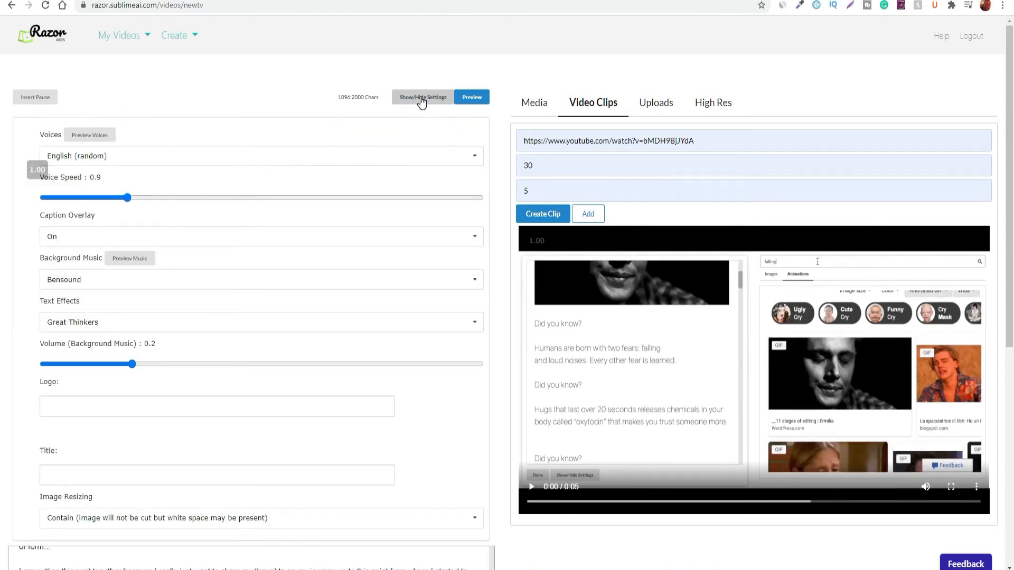
{"action": "scroll", "coordinate": [176, 312], "scroll_direction": "down", "scroll_amount": 5}
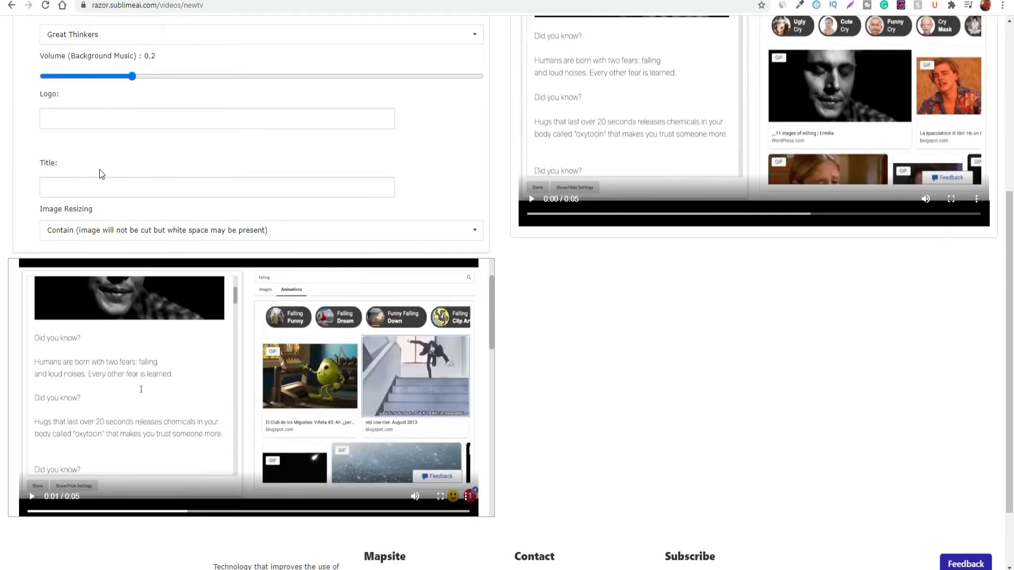
{"action": "scroll", "coordinate": [103, 216], "scroll_direction": "up", "scroll_amount": 4}
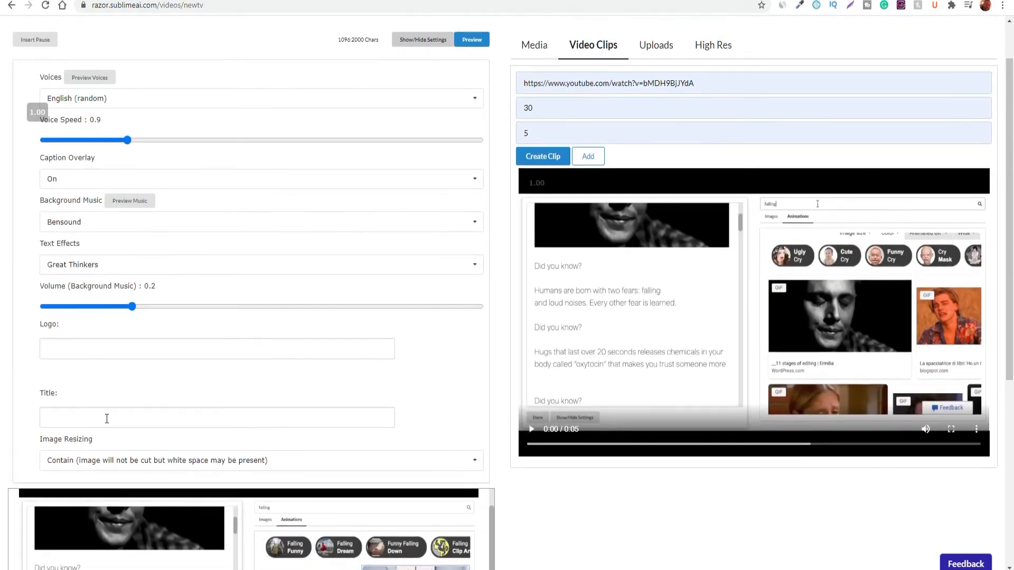
{"action": "left_click", "coordinate": [470, 226]}
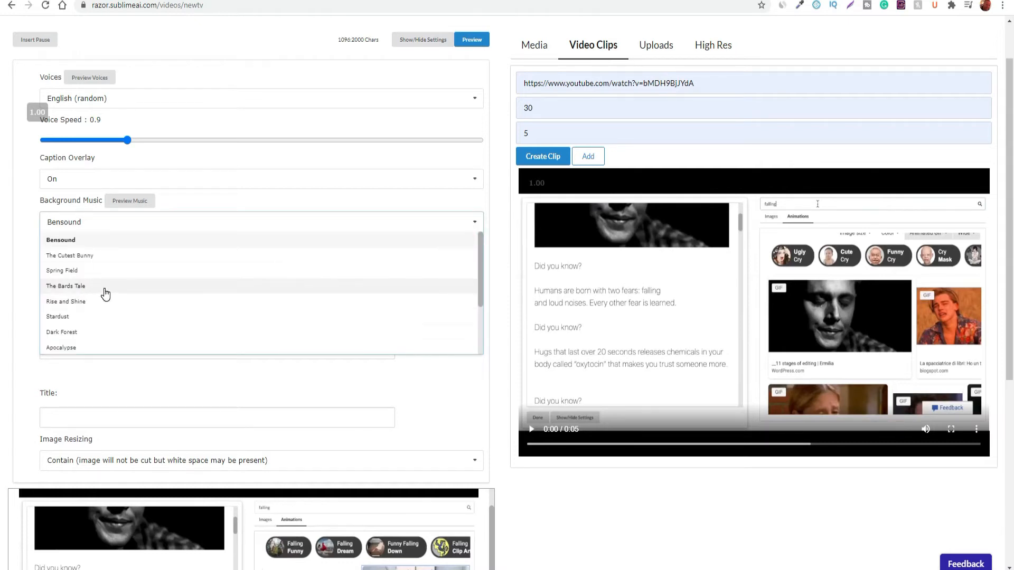
{"action": "scroll", "coordinate": [182, 402], "scroll_direction": "up", "scroll_amount": 2}
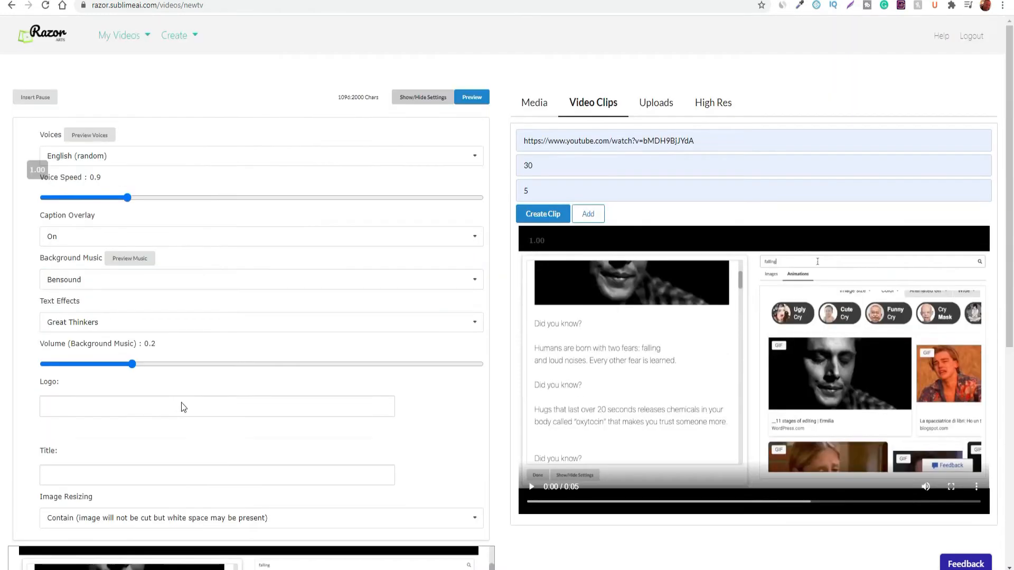
View the list of previewable background music tracks, including Bensound, then close it.
{"action": "left_click", "coordinate": [130, 258]}
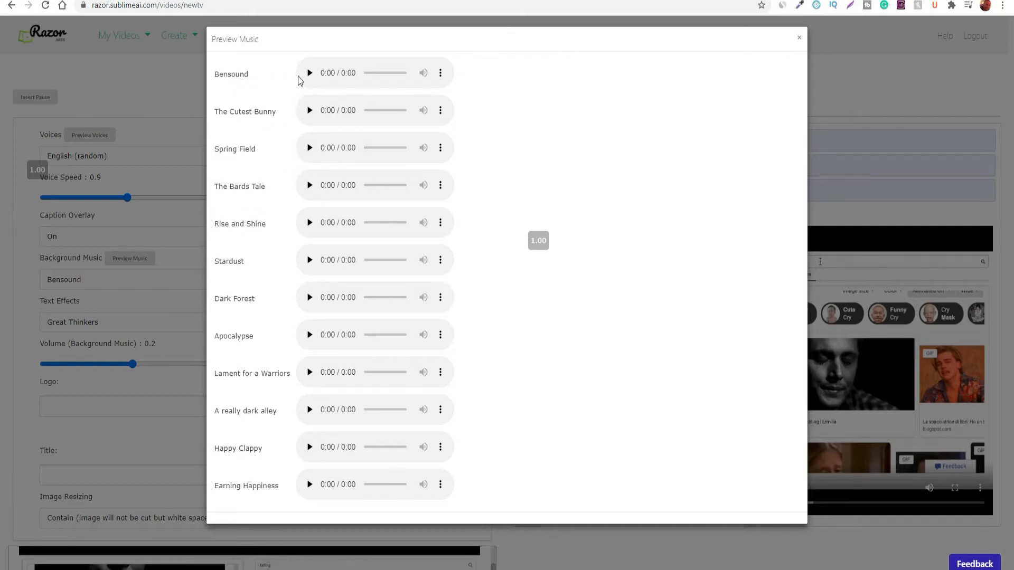
{"action": "left_click_drag", "start_coordinate": [249, 74], "coordinate": [216, 73]}
{"action": "left_click", "coordinate": [85, 153]}
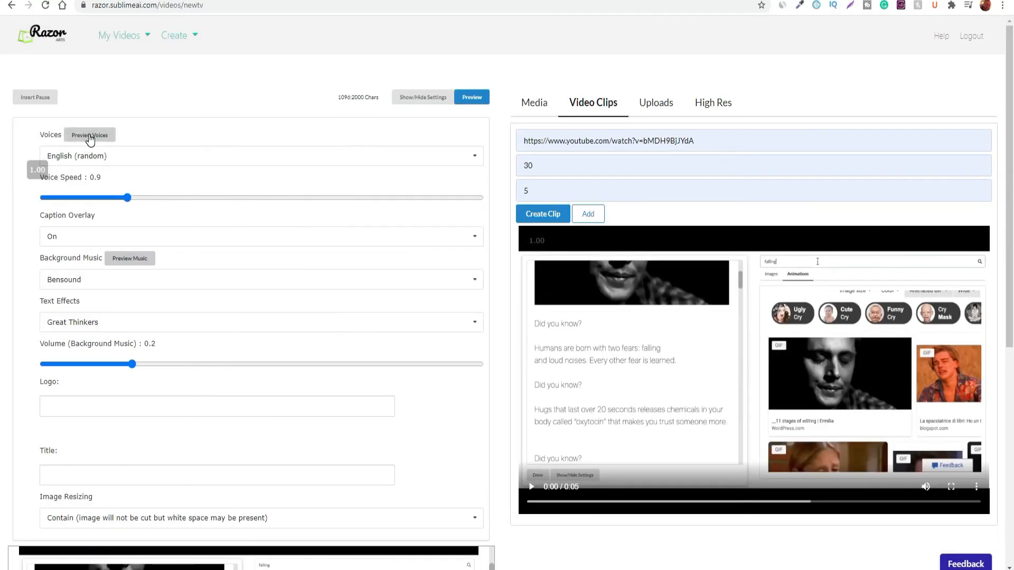
Listen to the English (Male) and English (Female) voice samples, then close the voice previews.
{"action": "left_click", "coordinate": [89, 138]}
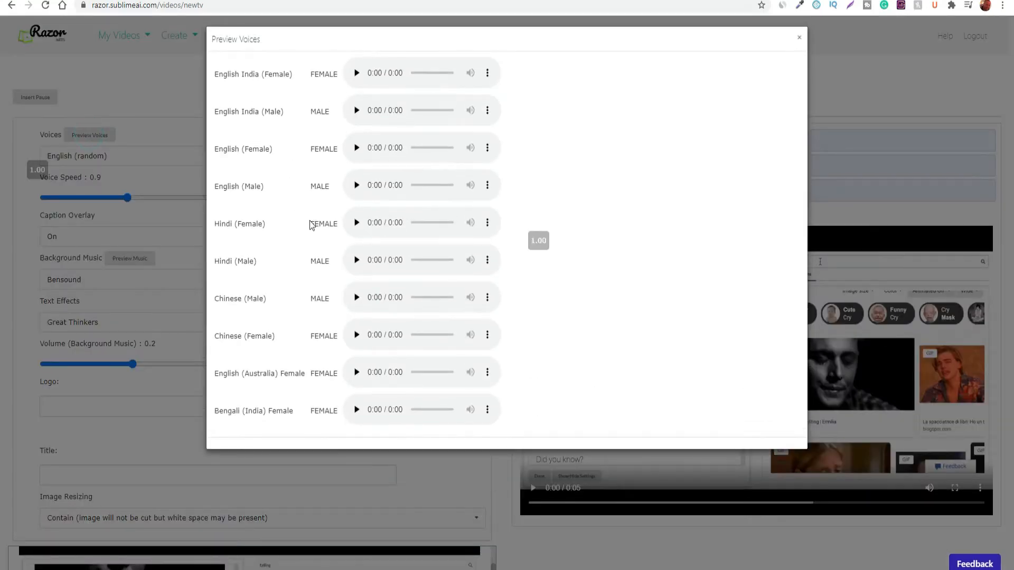
{"action": "left_click", "coordinate": [357, 186]}
{"action": "left_click", "coordinate": [356, 148]}
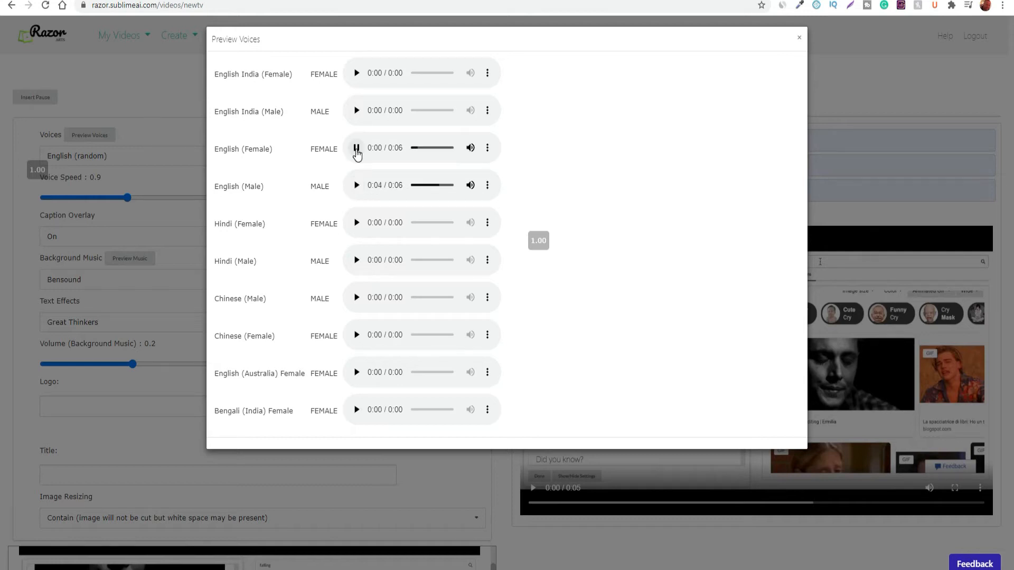
{"action": "left_click", "coordinate": [357, 149]}
{"action": "left_click", "coordinate": [799, 40]}
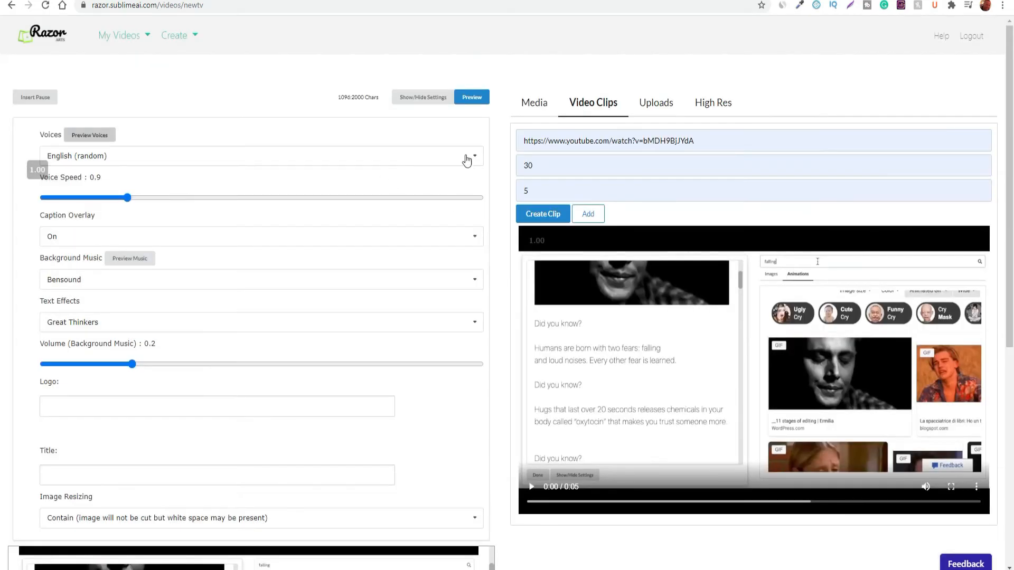
Hide the video settings, check the script with its clip, and generate the video preview.
{"action": "scroll", "coordinate": [163, 446], "scroll_direction": "down", "scroll_amount": 3}
{"action": "scroll", "coordinate": [163, 446], "scroll_direction": "up", "scroll_amount": 5}
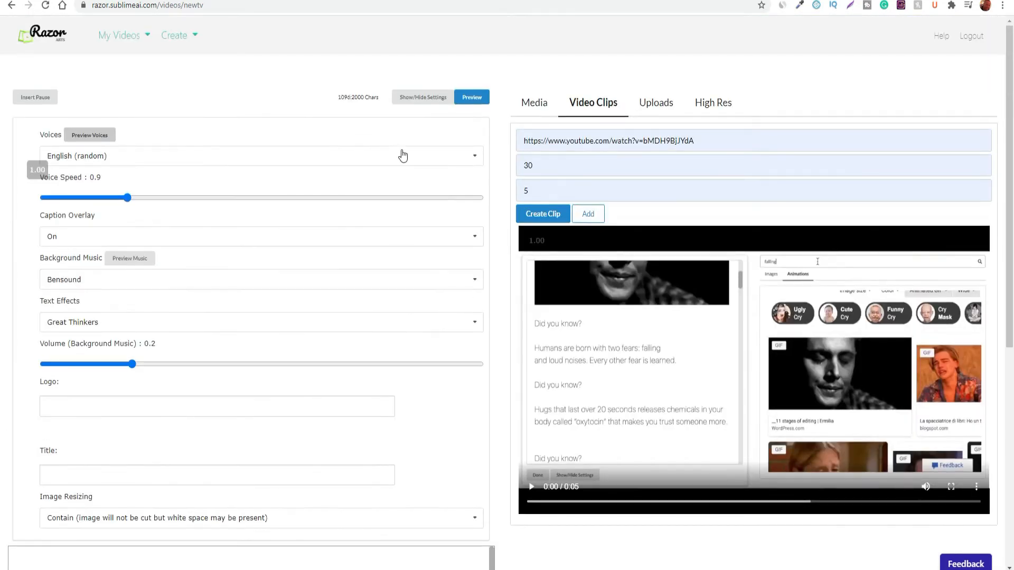
{"action": "left_click", "coordinate": [423, 97]}
{"action": "scroll", "coordinate": [217, 261], "scroll_direction": "down", "scroll_amount": 5}
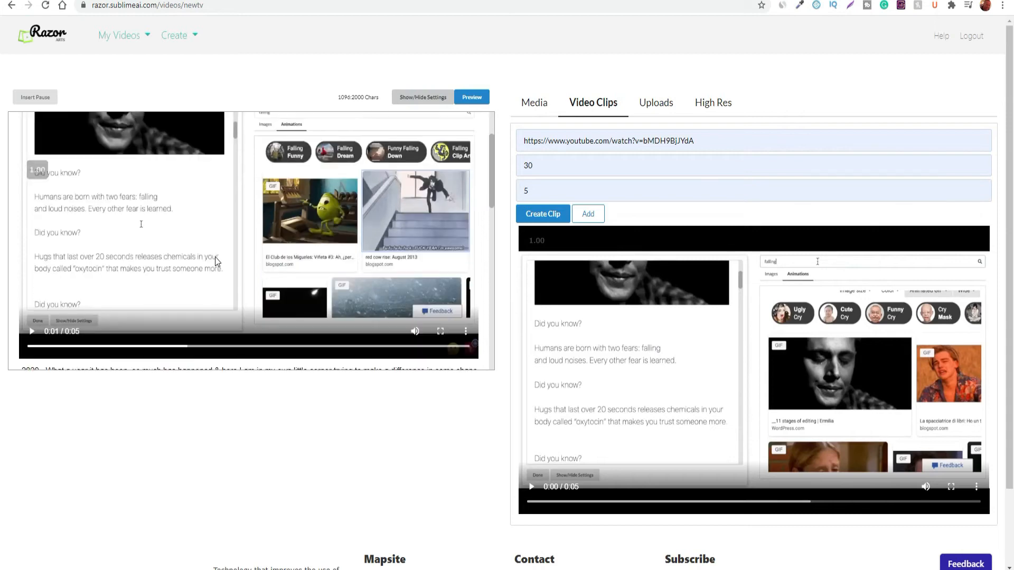
{"action": "scroll", "coordinate": [161, 250], "scroll_direction": "up", "scroll_amount": 4}
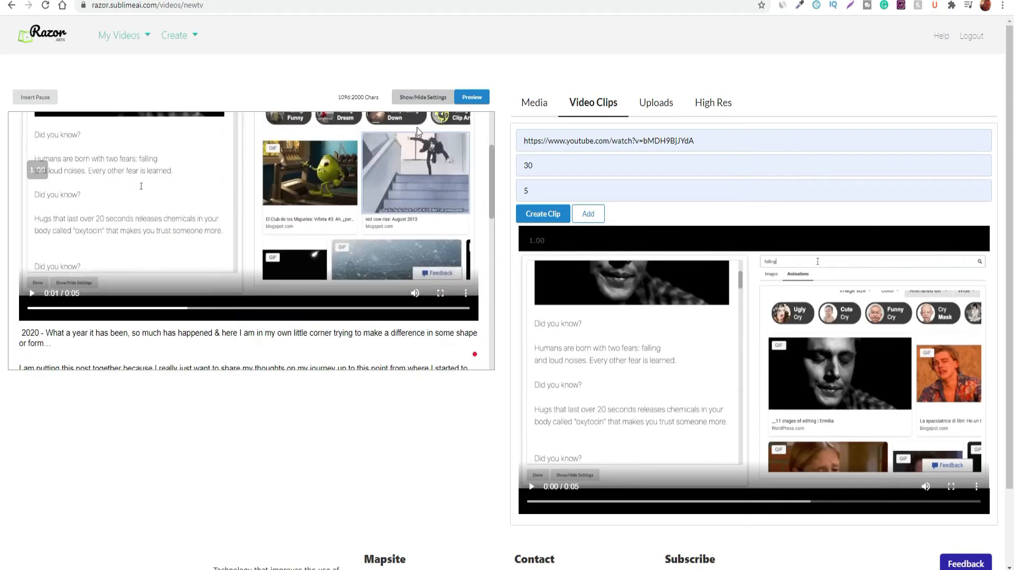
{"action": "left_click", "coordinate": [471, 98]}
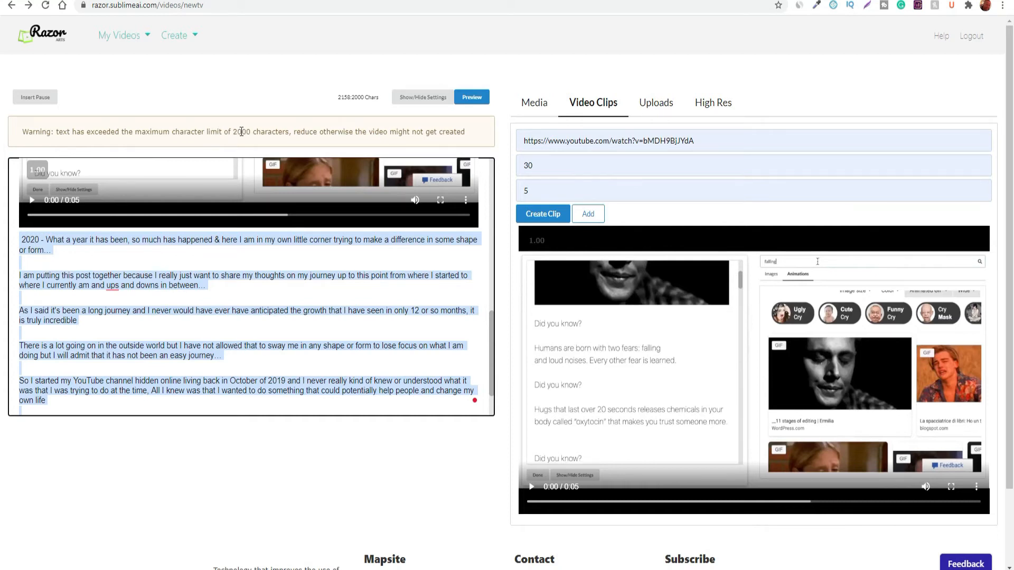
Delete the selected script text below the clip, and show the Pexels and Pixabay stock photo sites before returning to the video editor.
{"action": "key", "text": "Delete"}
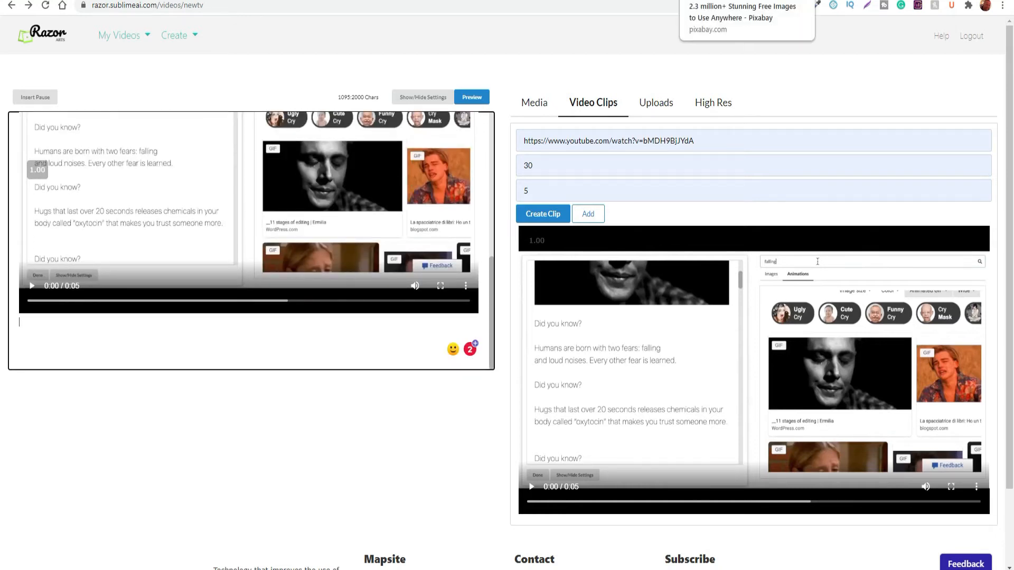
{"action": "left_click", "coordinate": [631, 0]}
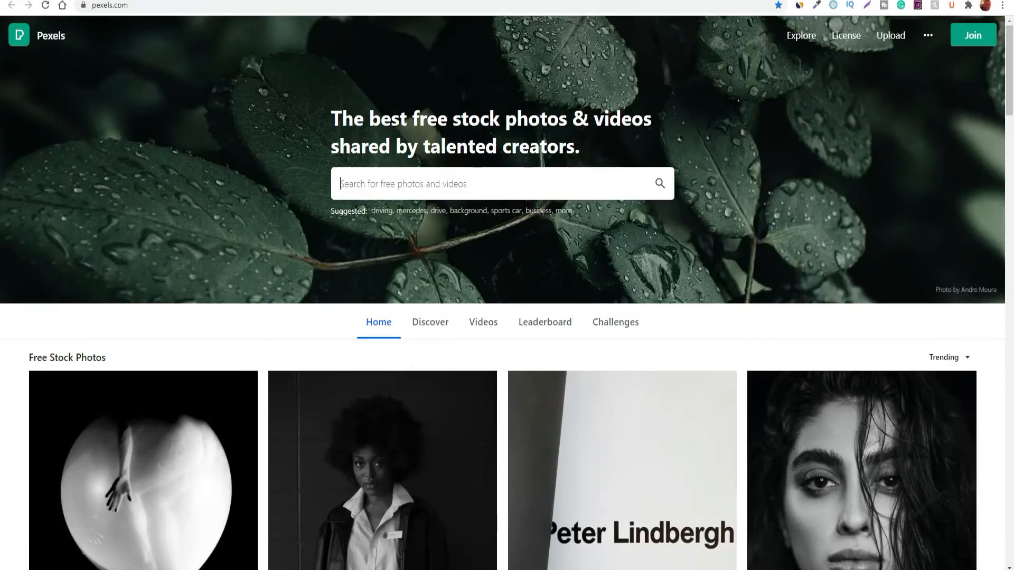
{"action": "left_click", "coordinate": [739, 1]}
{"action": "left_click", "coordinate": [306, 1]}
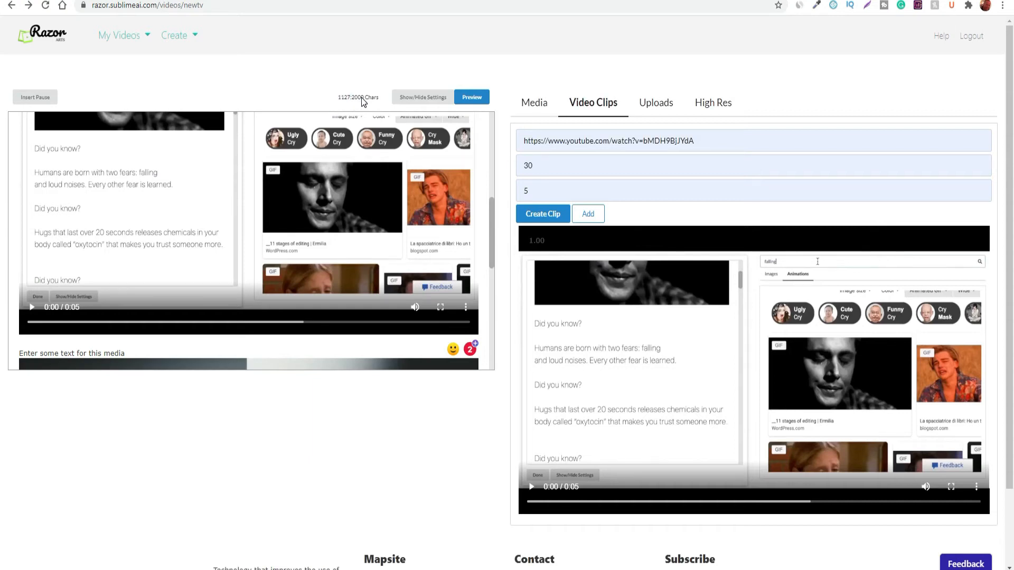
Generate the video preview from the shortened script and bring up its playback page.
{"action": "left_click", "coordinate": [472, 97]}
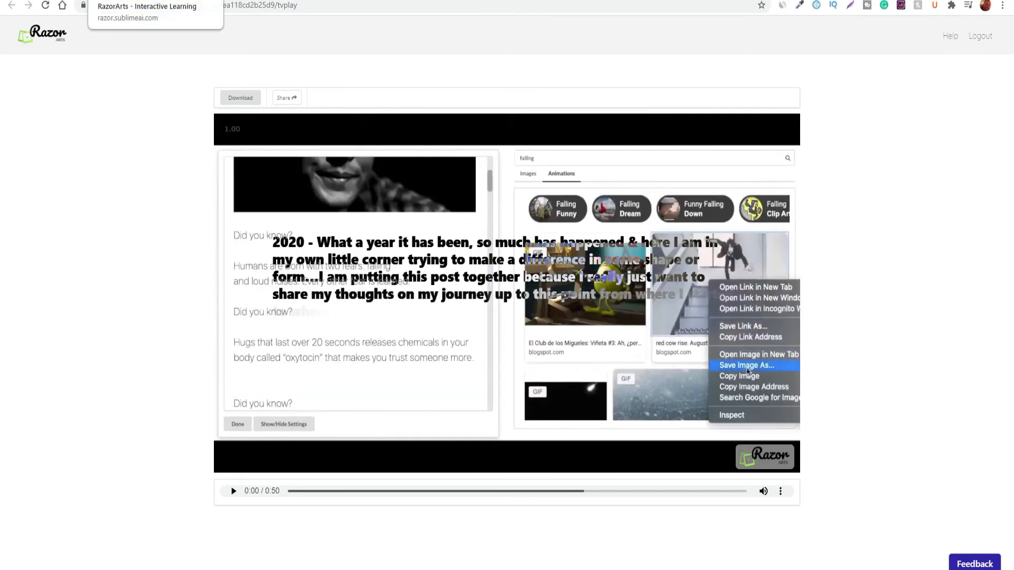
{"action": "left_click", "coordinate": [131, 0]}
{"action": "left_click", "coordinate": [222, 0]}
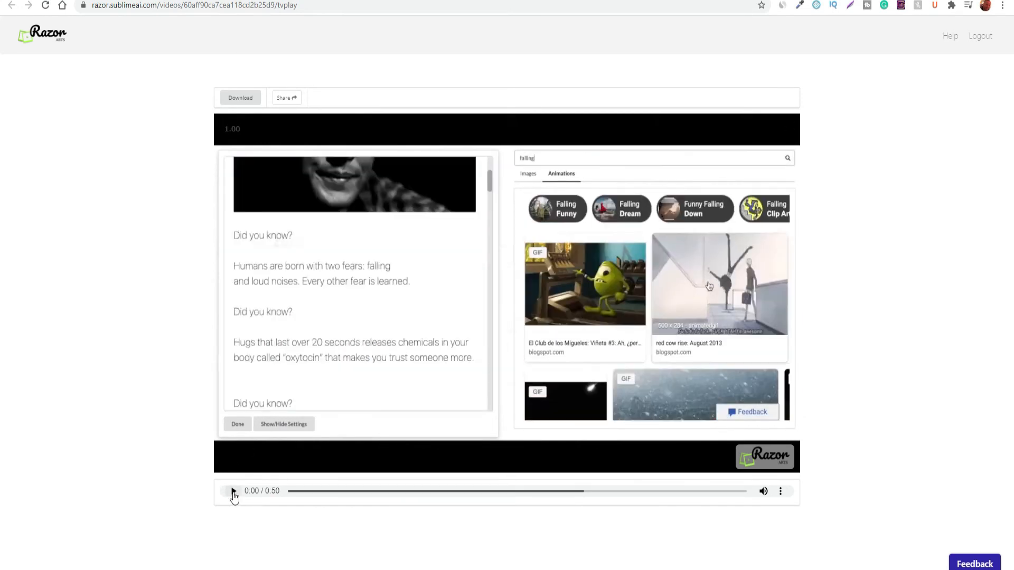
Play the generated video, pause it, and return to its playback page from the Google Docs script.
{"action": "left_click", "coordinate": [233, 491]}
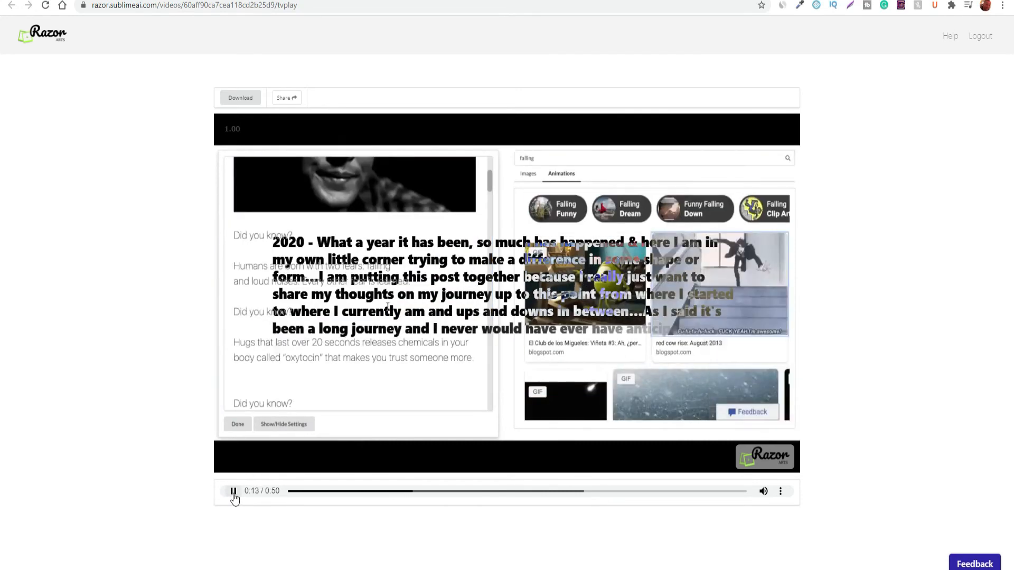
{"action": "left_click", "coordinate": [232, 492]}
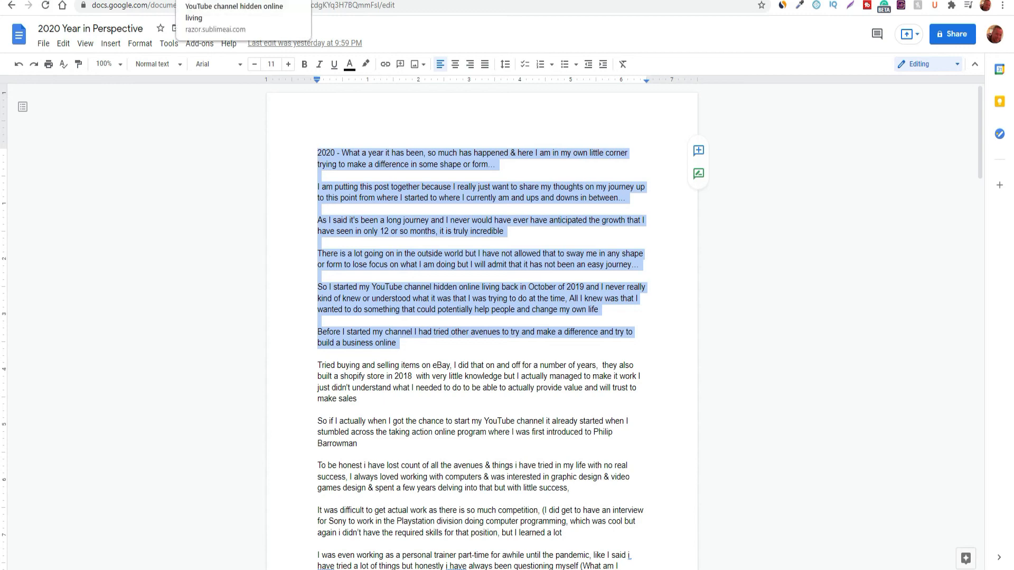
{"action": "left_click", "coordinate": [206, 1]}
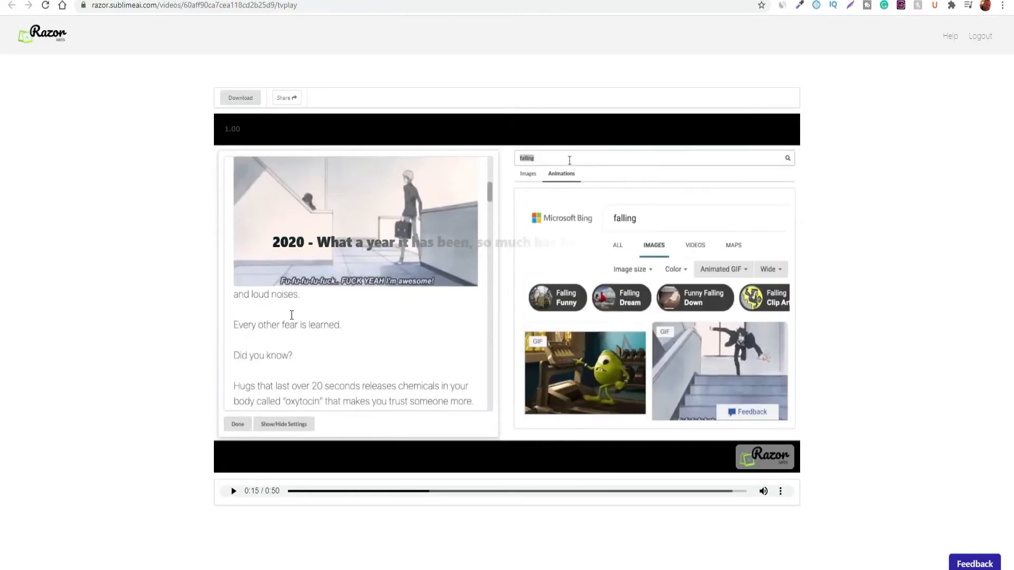